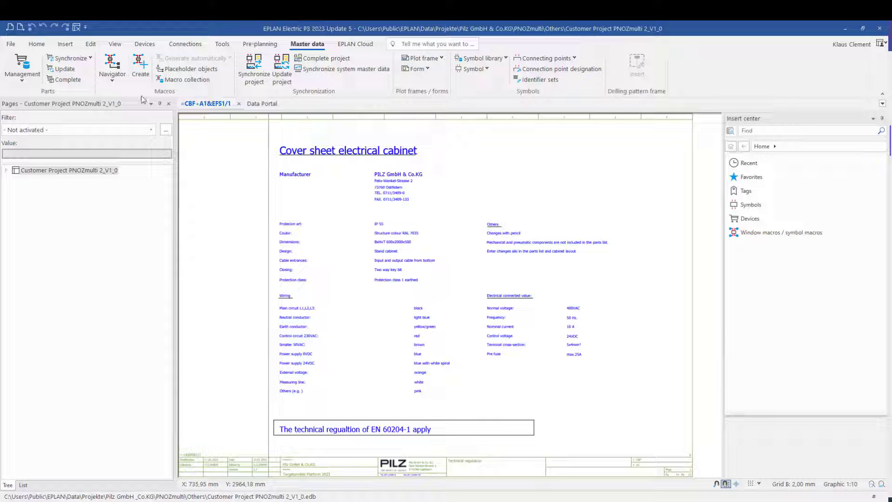
Step: Expand the project and CBF Cardboard feed, then review the Rack view through E-Stop pages
{"action": "left_click", "coordinate": [6, 170]}
{"action": "double_click", "coordinate": [24, 268]}
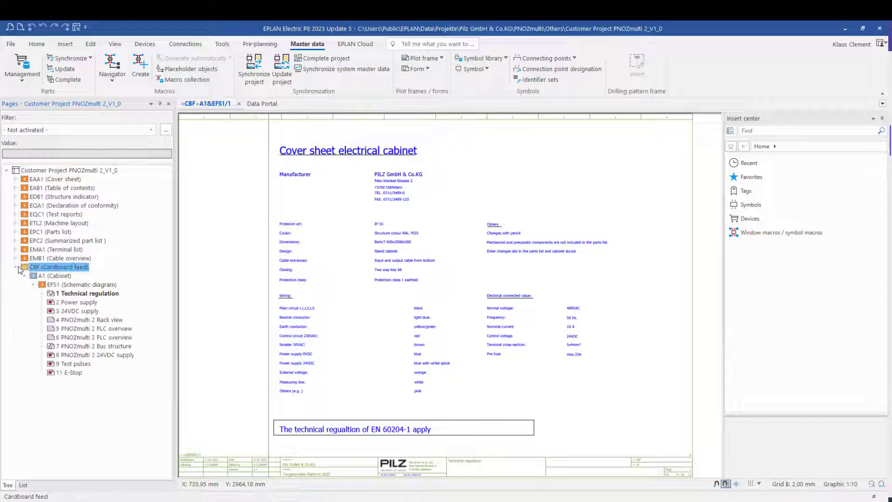
{"action": "left_click", "coordinate": [77, 320]}
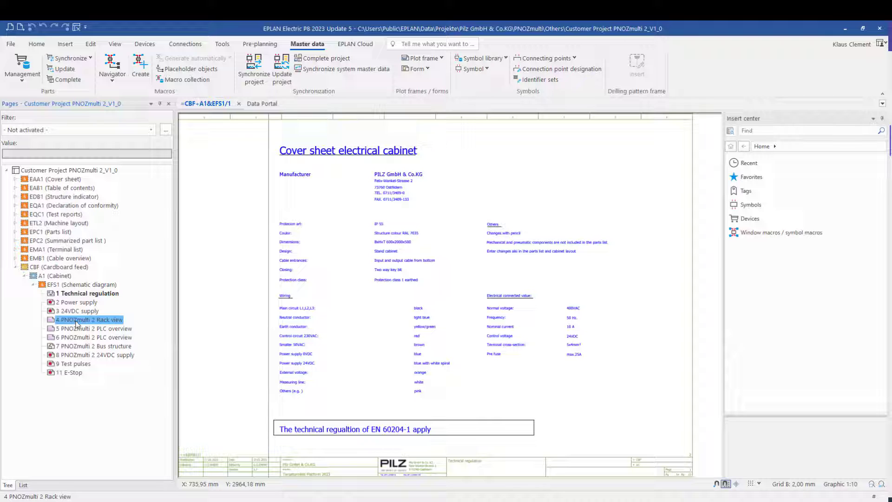
{"action": "left_click", "coordinate": [77, 348]}
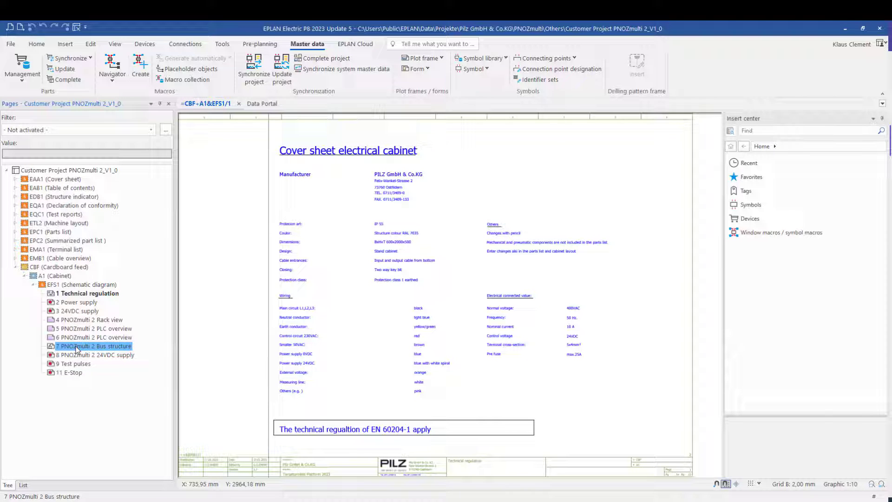
{"action": "left_click", "coordinate": [77, 356]}
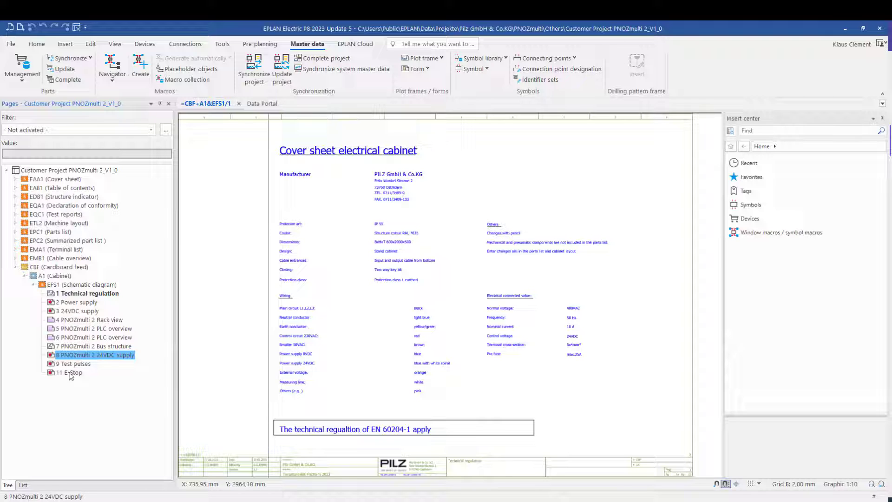
{"action": "left_click", "coordinate": [71, 365]}
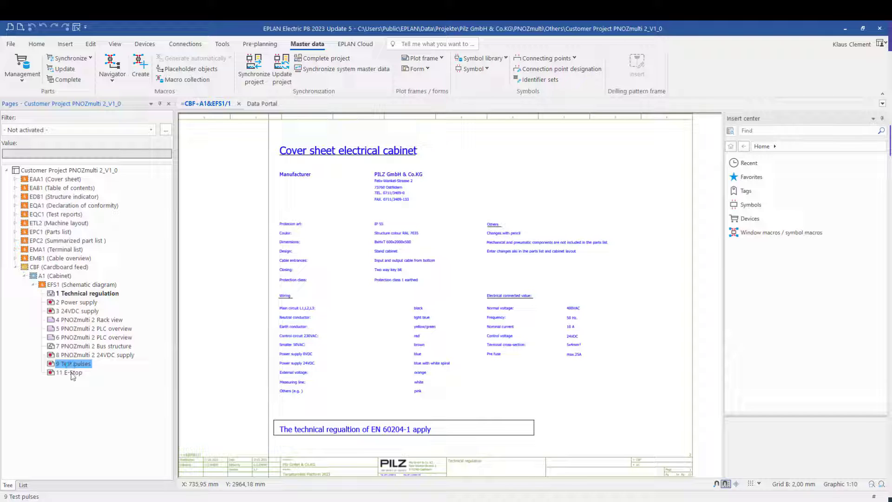
{"action": "left_click", "coordinate": [71, 373]}
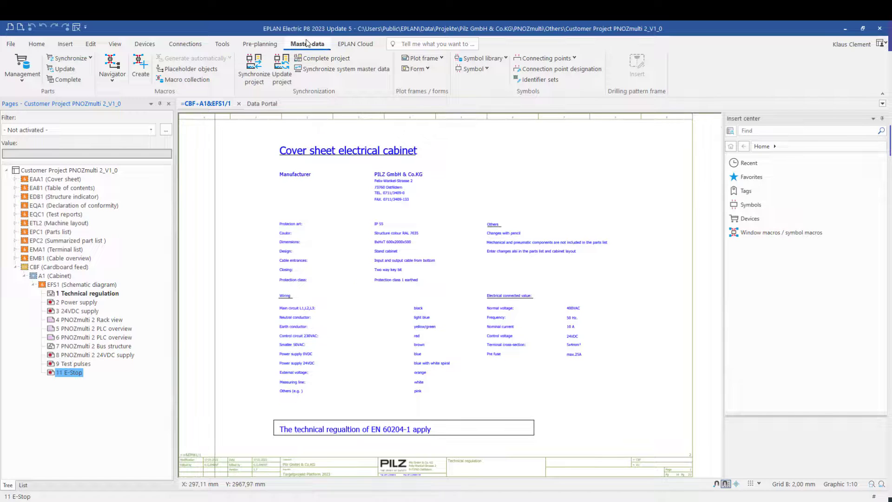
{"action": "left_click", "coordinate": [21, 81]}
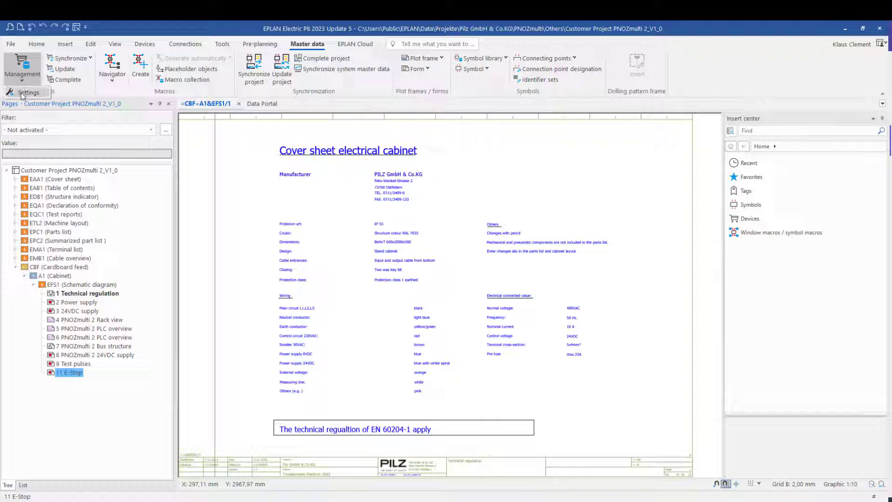
{"action": "left_click", "coordinate": [22, 94]}
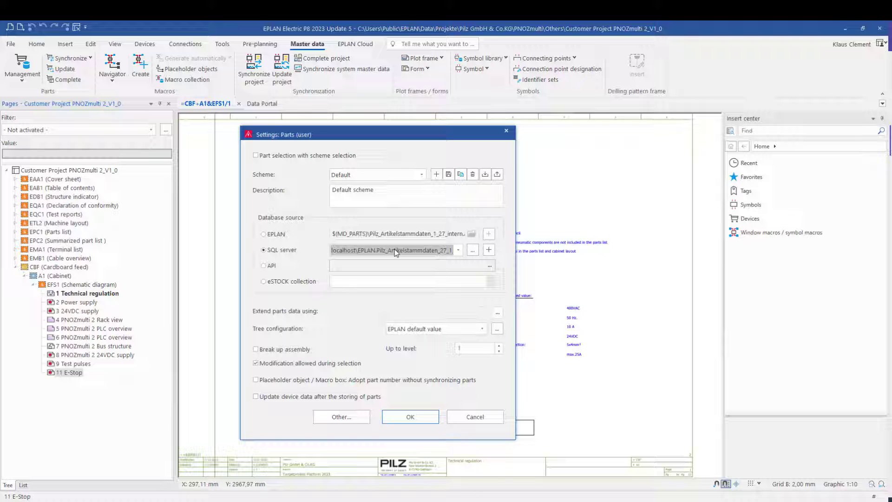
{"action": "left_click", "coordinate": [395, 250]}
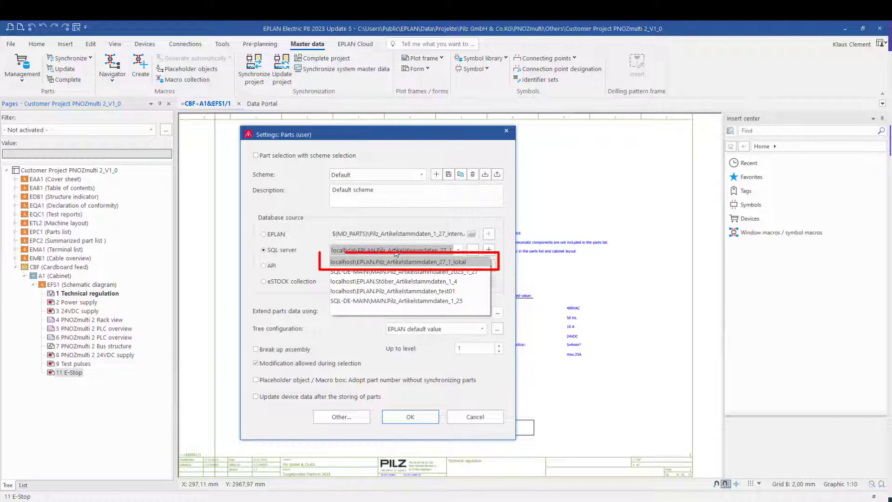
{"action": "left_click", "coordinate": [395, 250]}
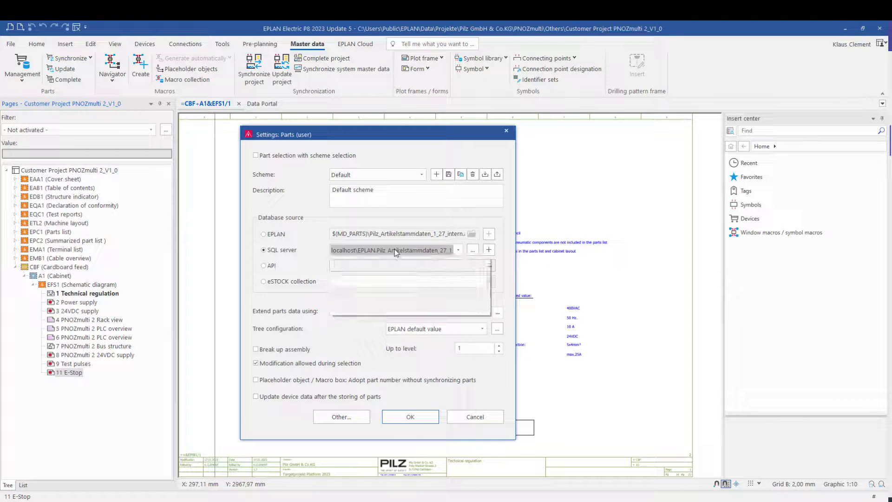
{"action": "left_click", "coordinate": [408, 420]}
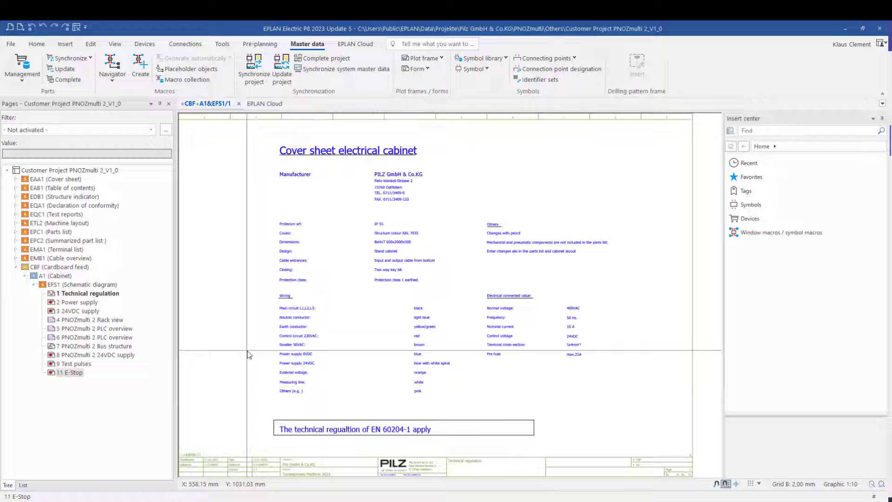
Step: Open the EPLAN Cloud Data Portal and filter manufacturers to Pilz
{"action": "left_click", "coordinate": [357, 45]}
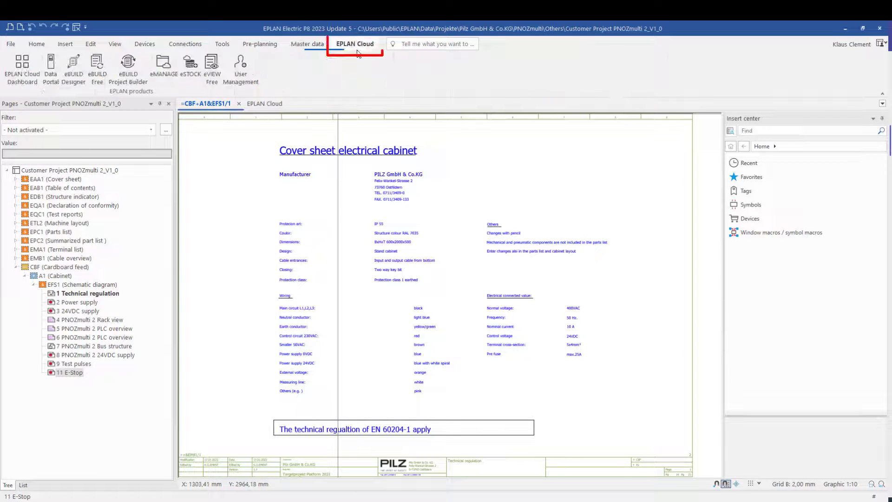
{"action": "left_click", "coordinate": [268, 104]}
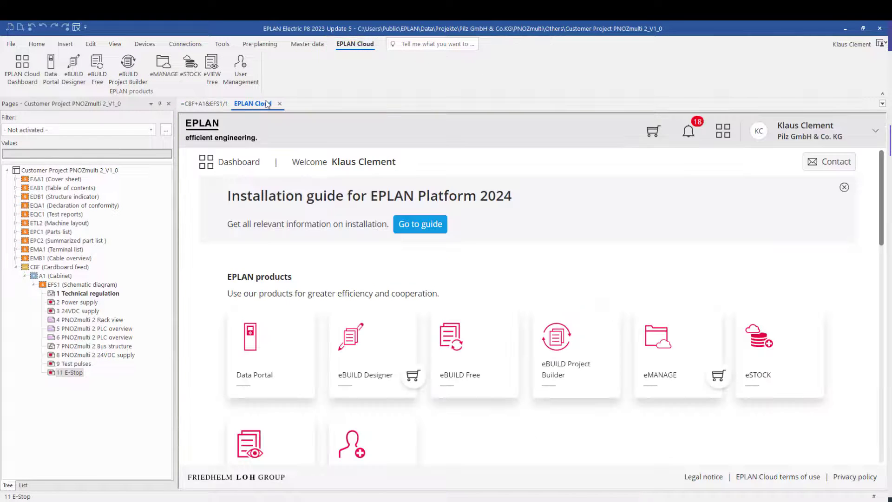
{"action": "left_click", "coordinate": [245, 345]}
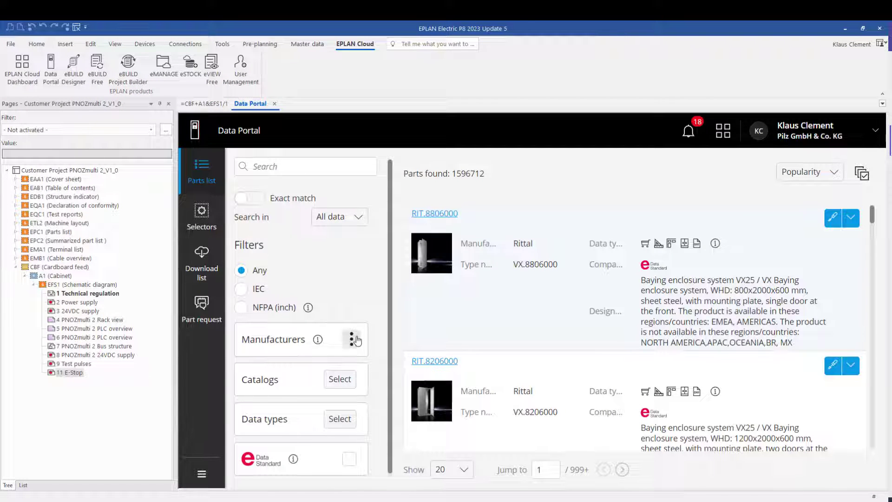
{"action": "left_click", "coordinate": [358, 339]}
{"action": "left_click", "coordinate": [356, 320]}
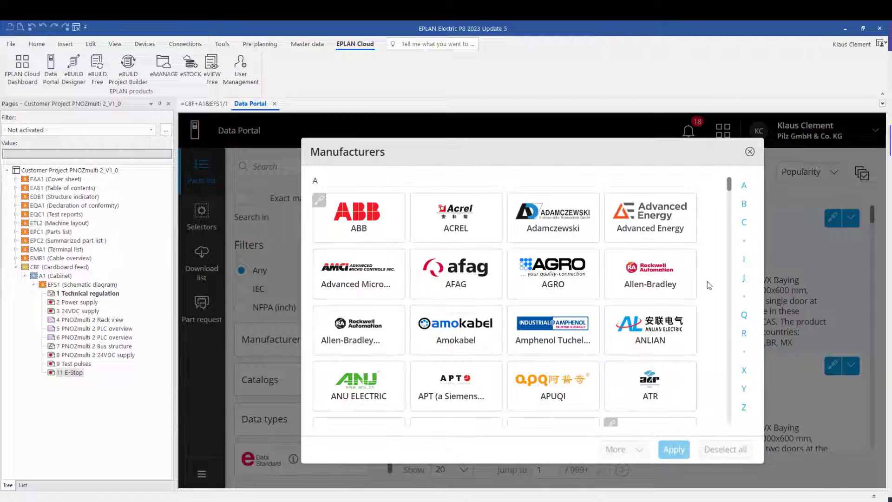
{"action": "left_click", "coordinate": [744, 316]}
{"action": "left_click", "coordinate": [560, 335]}
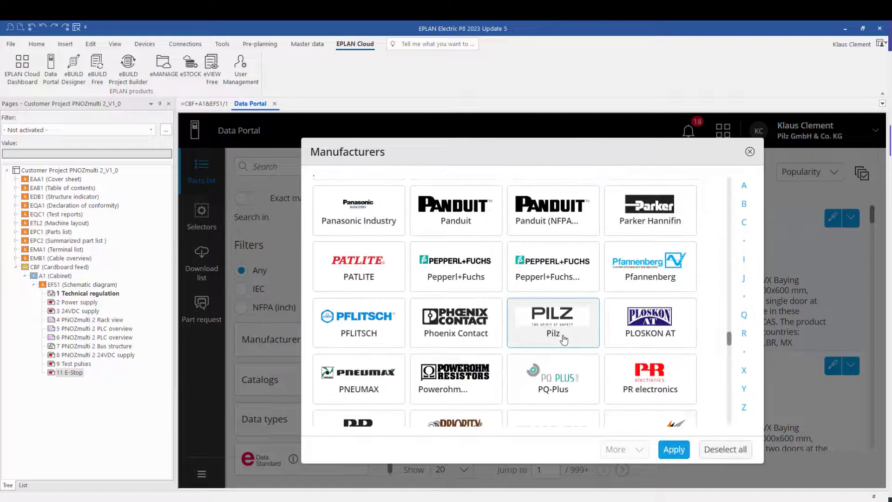
{"action": "left_click", "coordinate": [676, 450]}
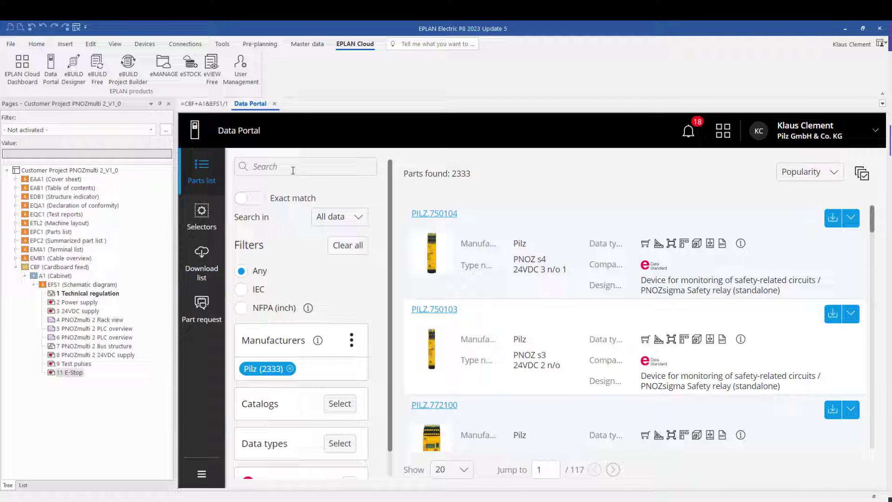
Step: Search part 772100 and import it with accessories and manufacturer data
{"action": "left_click", "coordinate": [293, 168]}
{"action": "type", "text": "772"}
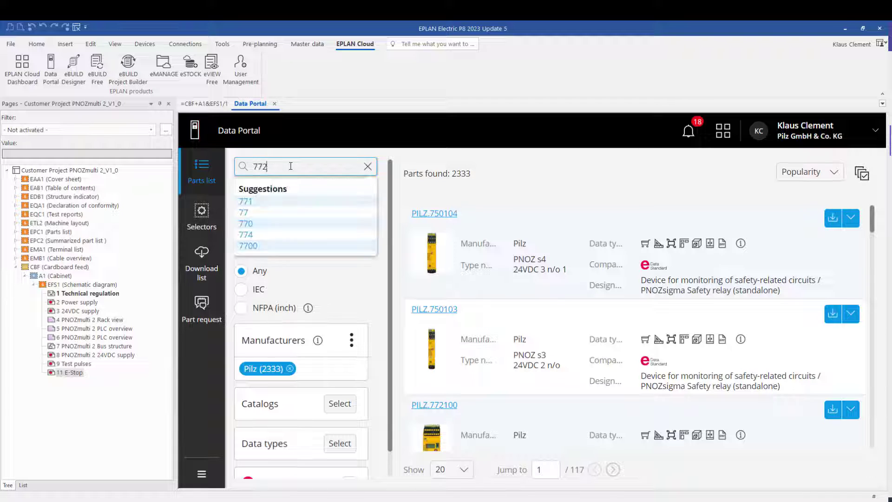
{"action": "type", "text": "100"}
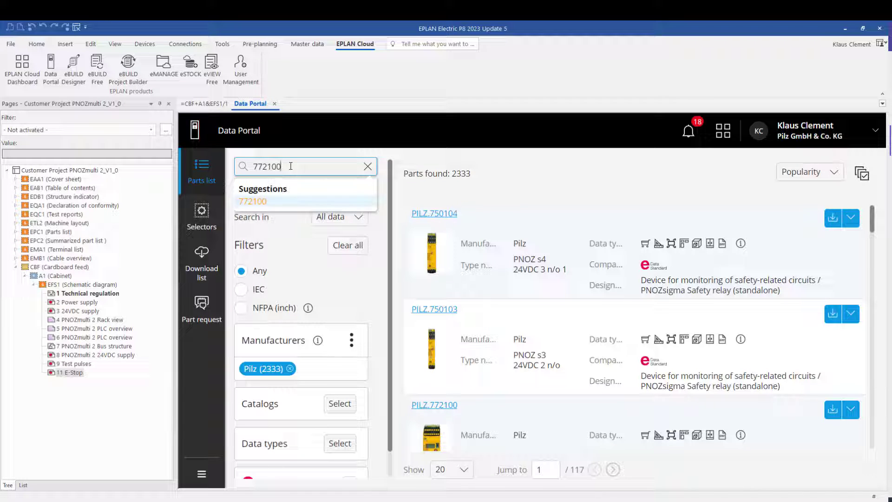
{"action": "key", "text": "Return"}
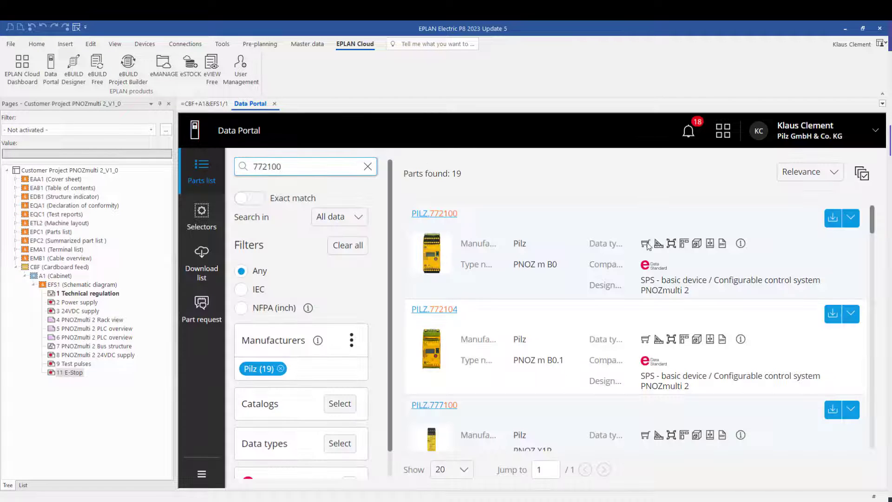
{"action": "left_click", "coordinate": [832, 217]}
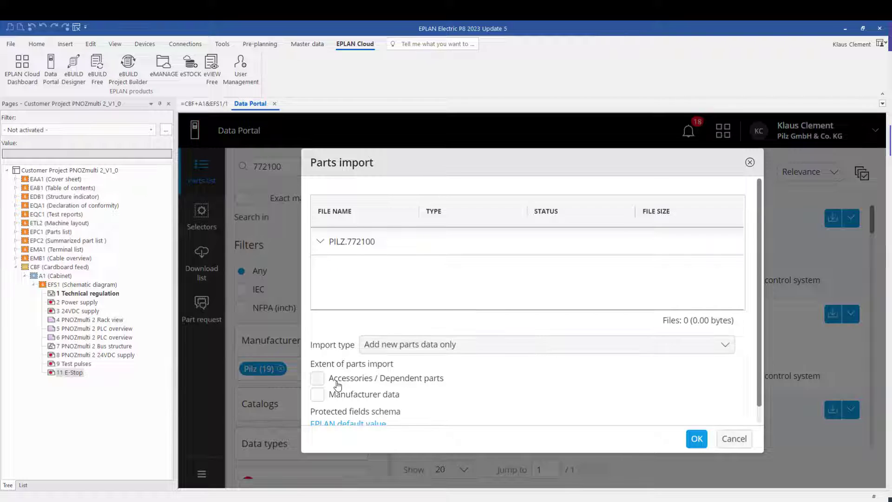
{"action": "left_click", "coordinate": [321, 379]}
{"action": "left_click", "coordinate": [318, 394]}
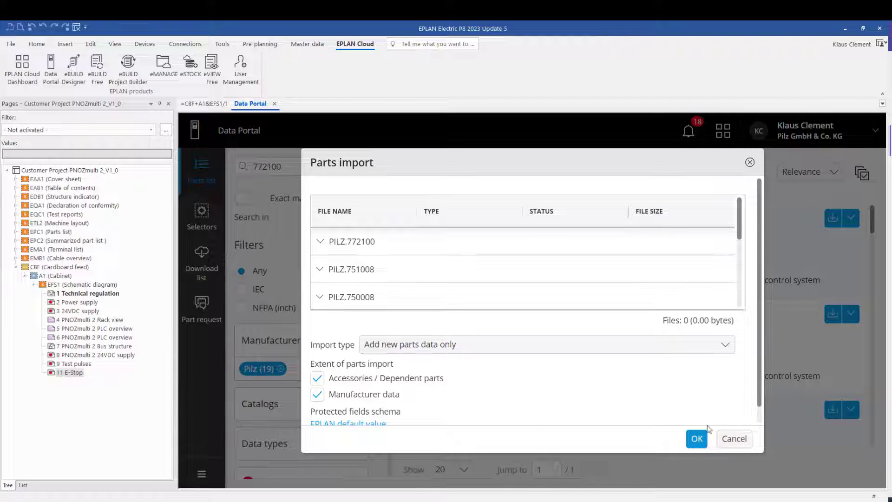
{"action": "left_click", "coordinate": [750, 163]}
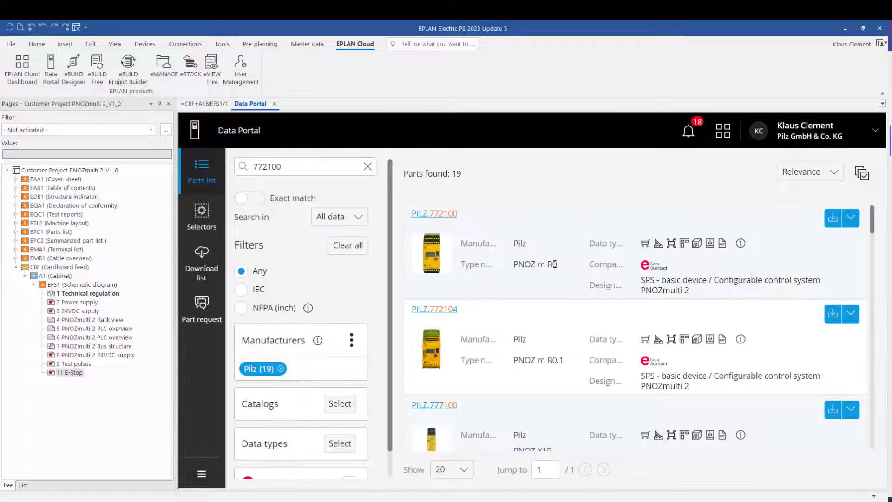
Step: Change the search to 772137 and import it with accessories and manufacturer data
{"action": "left_click", "coordinate": [303, 171]}
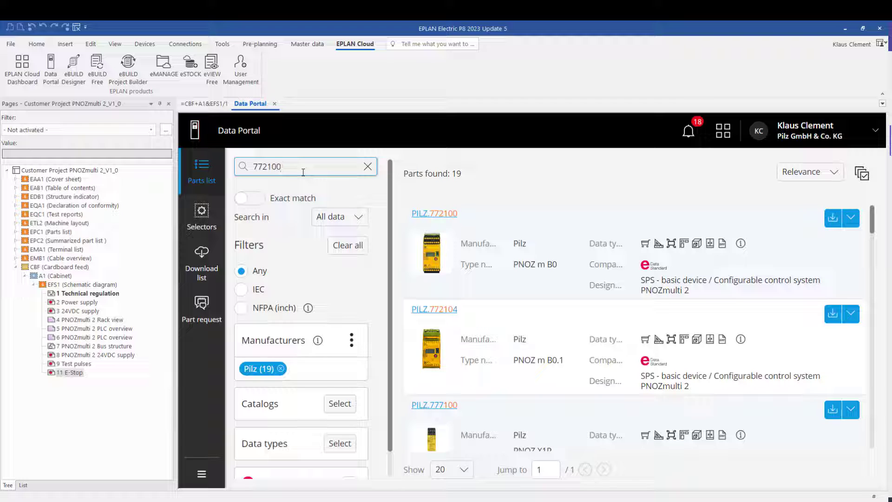
{"action": "key", "text": "BackSpace"}
{"action": "key", "text": "BackSpace"}
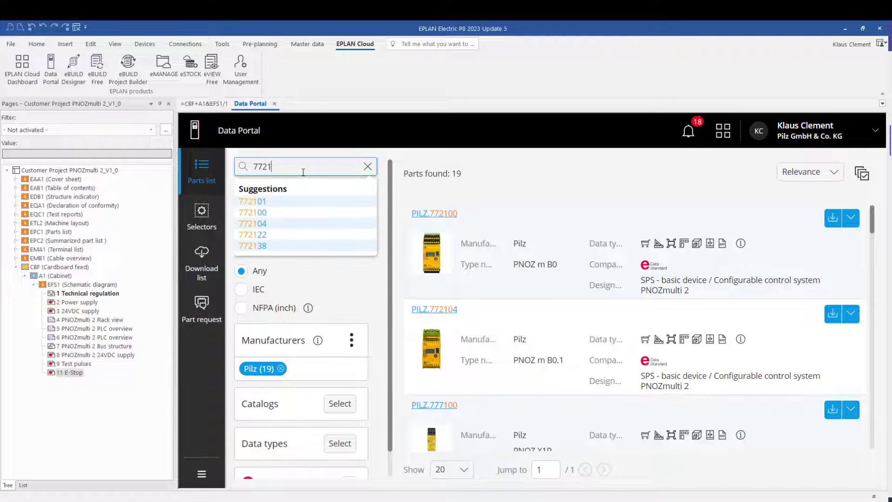
{"action": "type", "text": "37"}
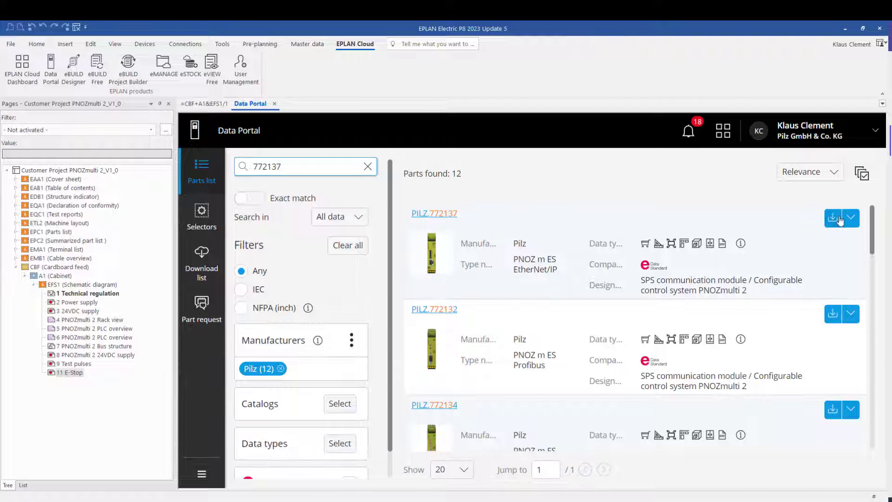
{"action": "left_click", "coordinate": [839, 220]}
{"action": "left_click", "coordinate": [317, 378]}
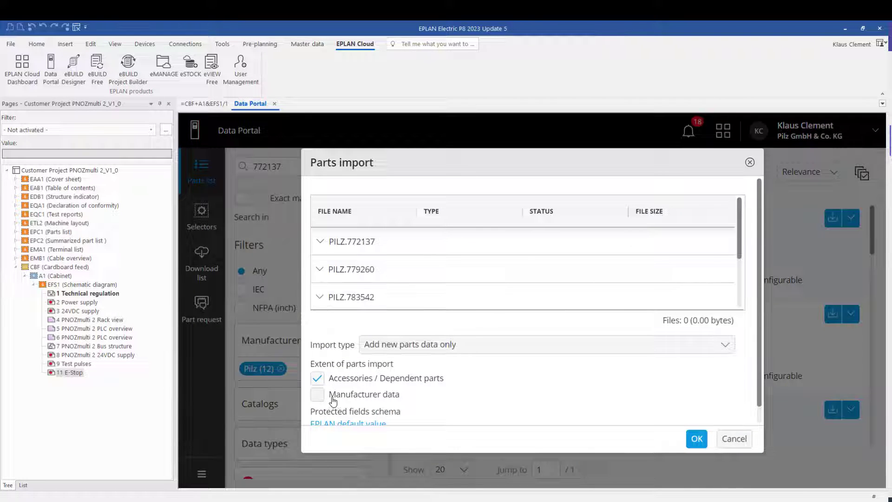
{"action": "left_click", "coordinate": [317, 394]}
{"action": "left_click", "coordinate": [749, 162]}
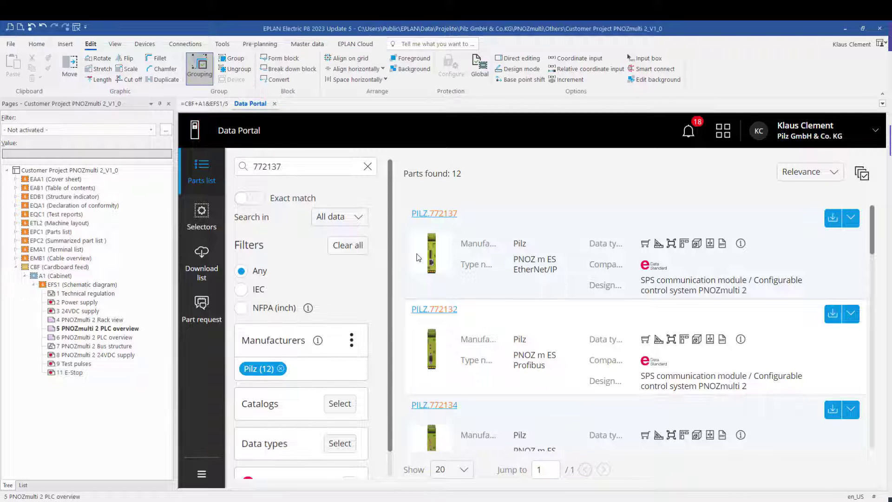
Step: On the PLC overview page, find 772137 in Insert center and place PILZ.772137 top left
{"action": "left_click", "coordinate": [215, 105]}
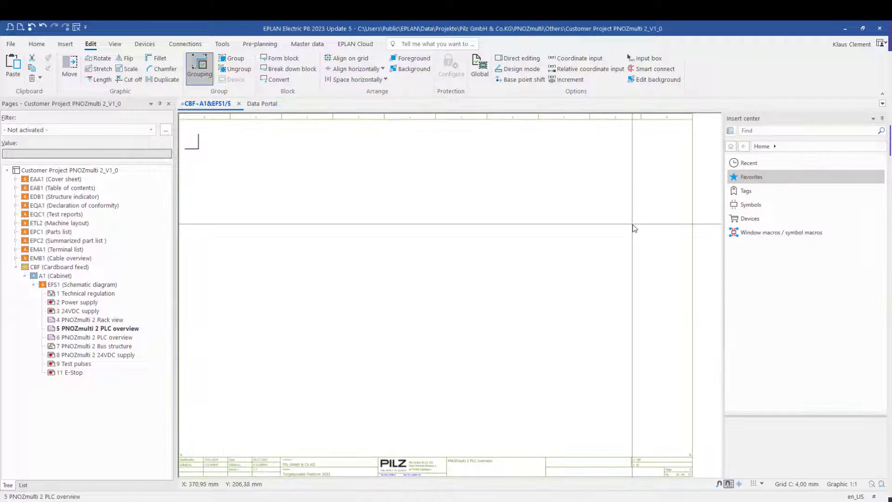
{"action": "left_click", "coordinate": [756, 130]}
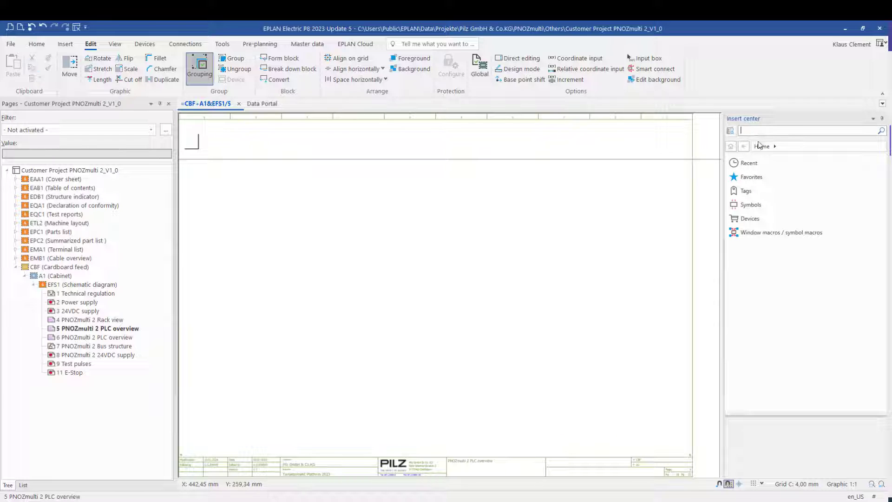
{"action": "type", "text": "772137"}
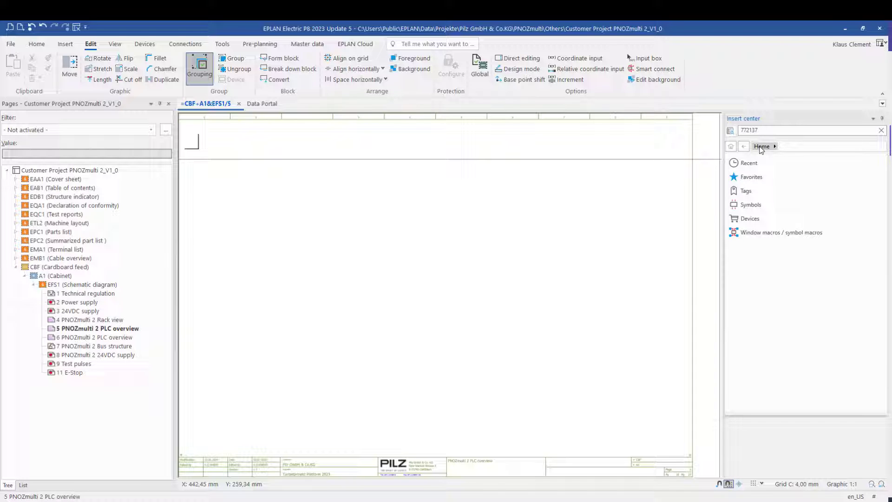
{"action": "key", "text": "Return"}
{"action": "left_click", "coordinate": [740, 181]}
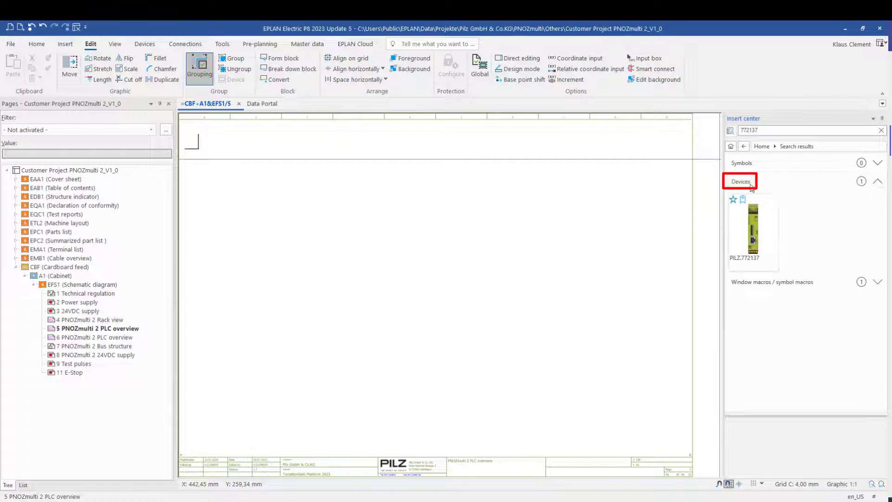
{"action": "double_click", "coordinate": [753, 235]}
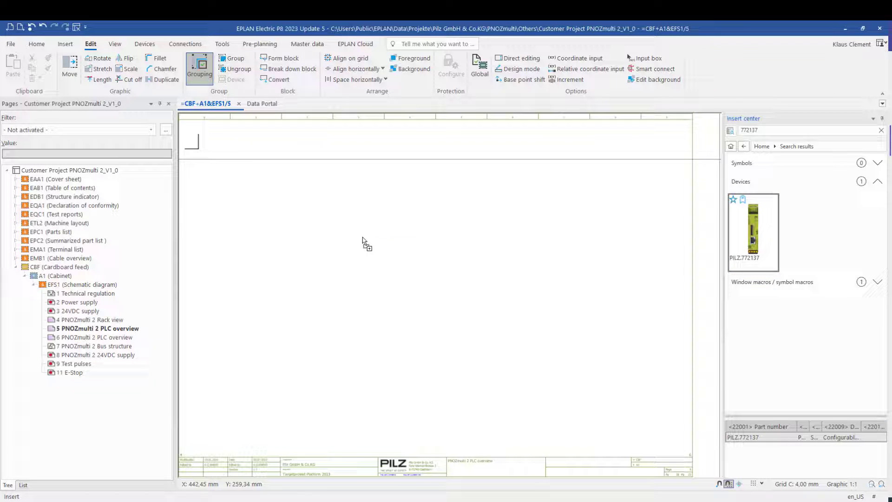
{"action": "left_click", "coordinate": [200, 150]}
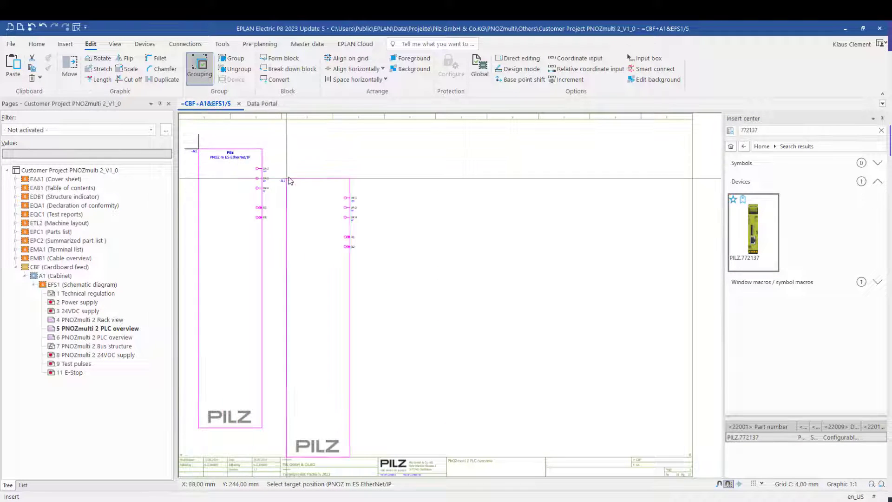
{"action": "key", "text": "Escape"}
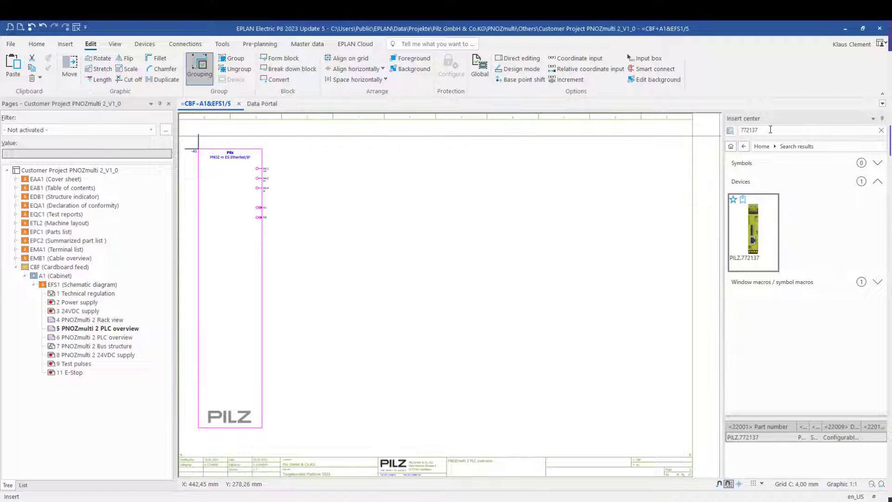
Step: Open page 6 and drag the PILZ.772100 device from Insert center onto the page
{"action": "left_click", "coordinate": [123, 337]}
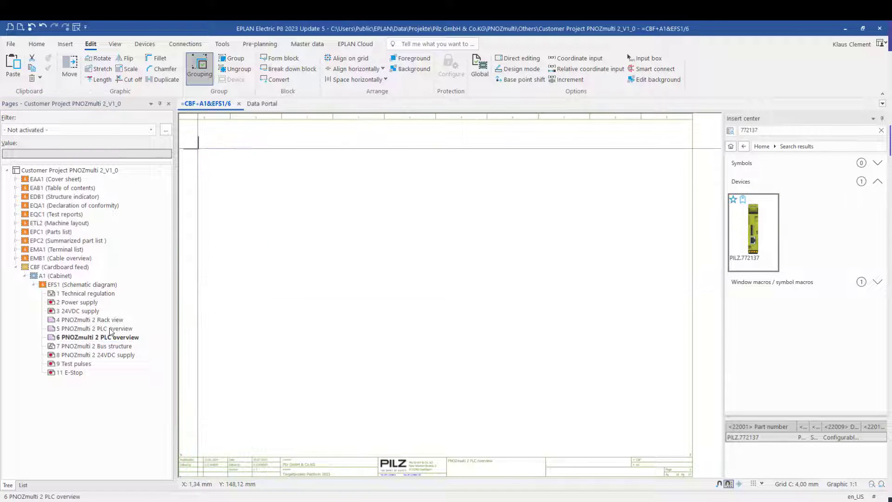
{"action": "left_click", "coordinate": [763, 125]}
{"action": "type", "text": "772100"}
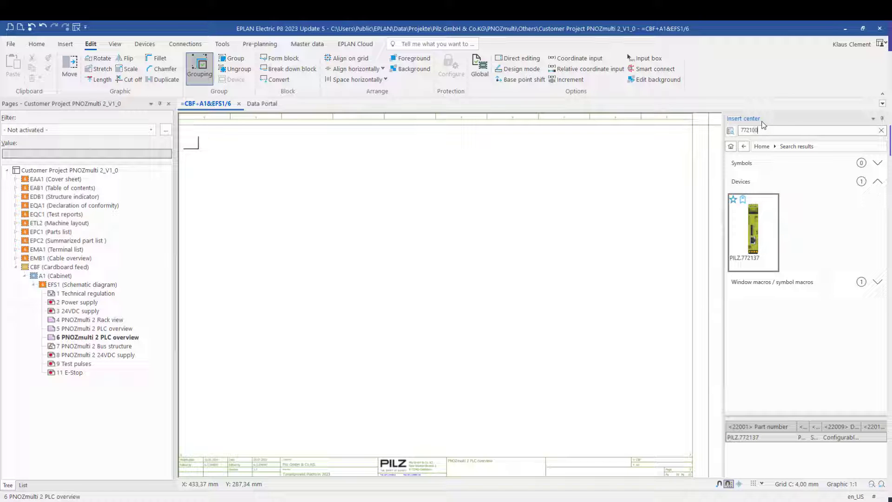
{"action": "left_click", "coordinate": [767, 185]}
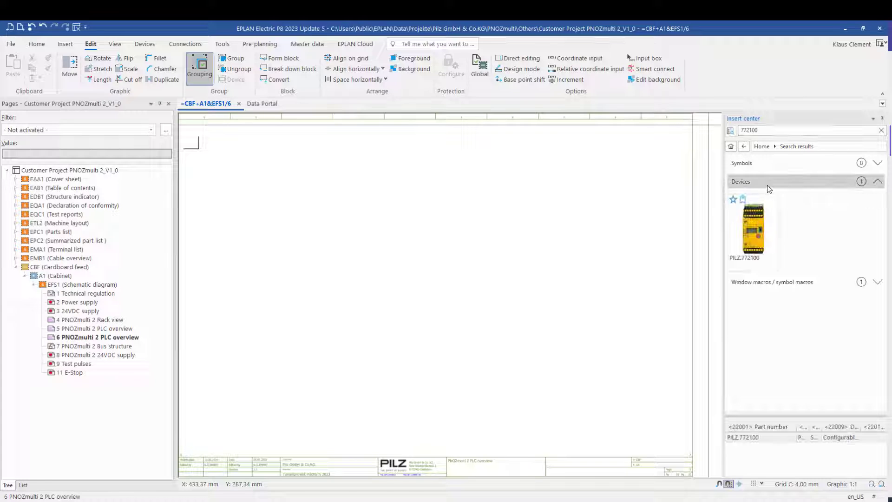
{"action": "left_click_drag", "start_coordinate": [758, 231], "coordinate": [207, 154]}
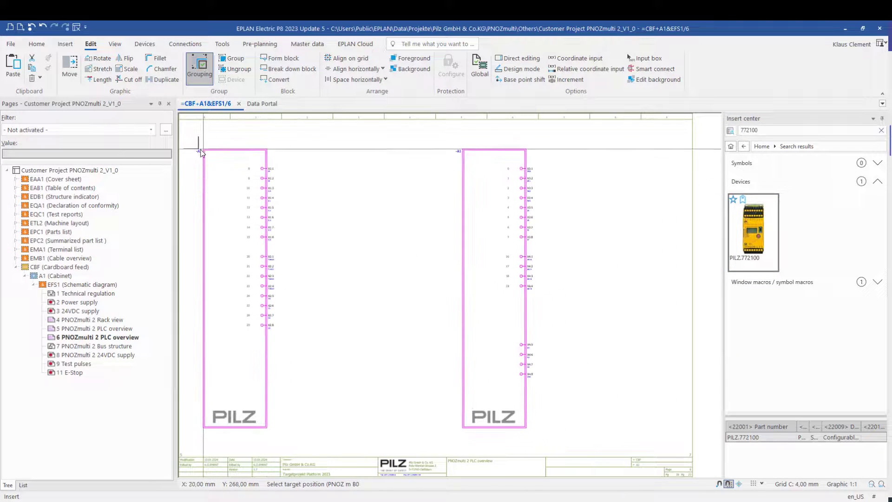
{"action": "left_click_drag", "start_coordinate": [208, 154], "coordinate": [202, 153]}
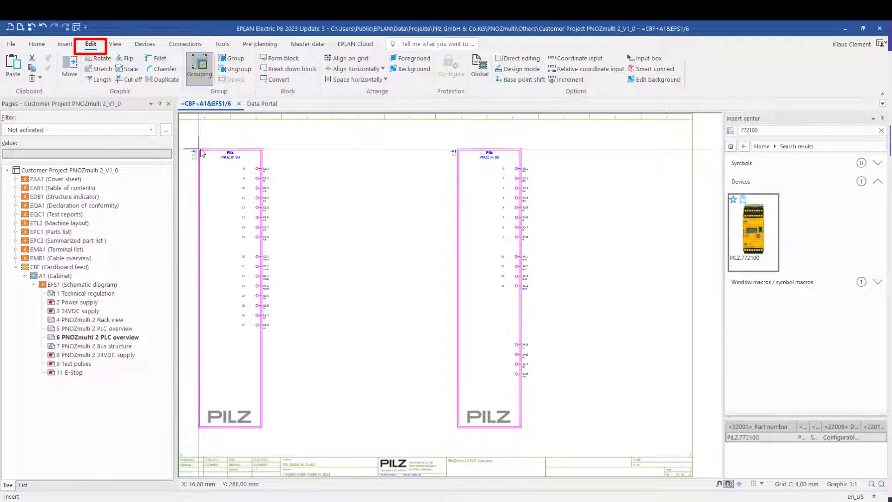
Step: Turn off Grouping and give the left and right PLC boxes Displayed DT -A1.0
{"action": "left_click", "coordinate": [199, 67]}
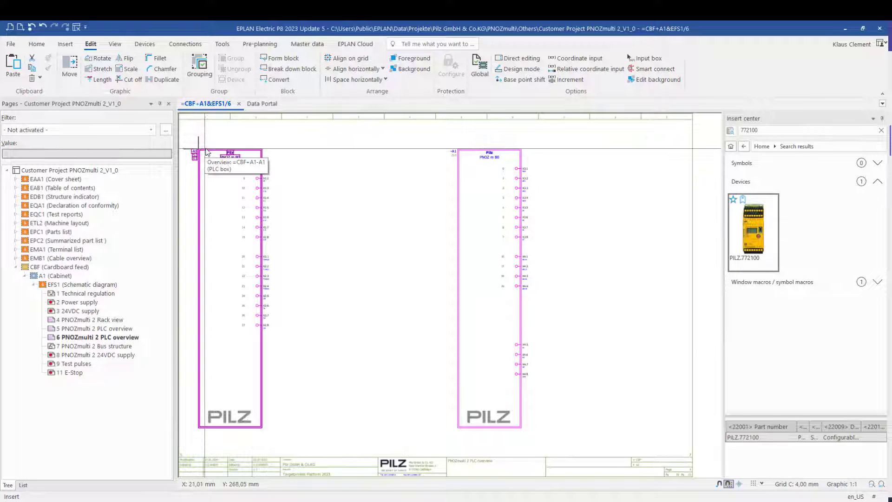
{"action": "left_click", "coordinate": [216, 152]}
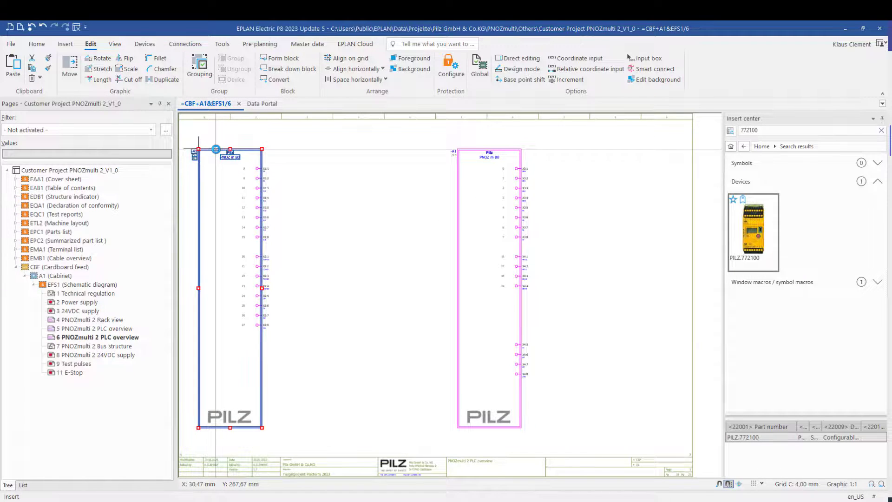
{"action": "double_click", "coordinate": [216, 150]}
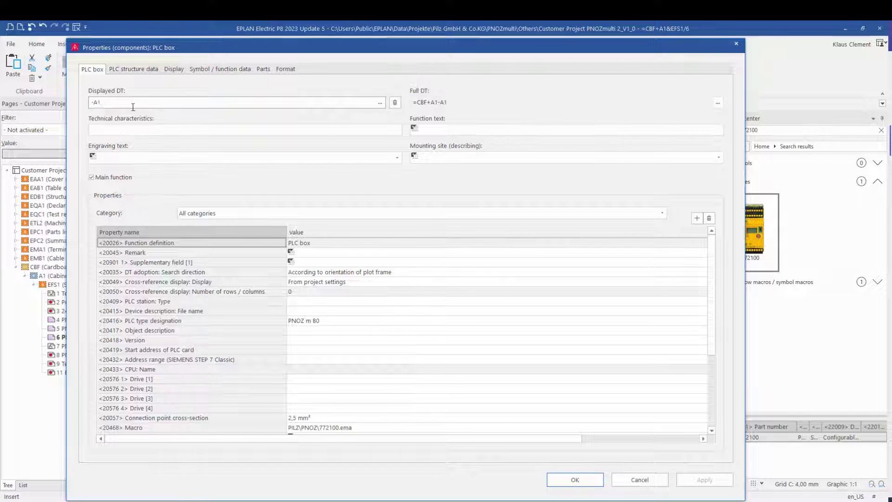
{"action": "key", "text": "Return"}
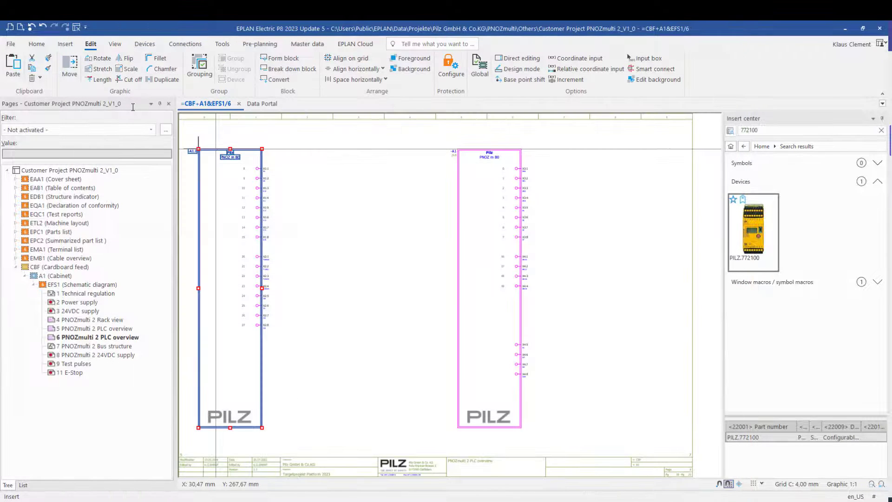
{"action": "left_click", "coordinate": [461, 151]}
{"action": "double_click", "coordinate": [461, 151]}
{"action": "type", "text": "-A1.0"}
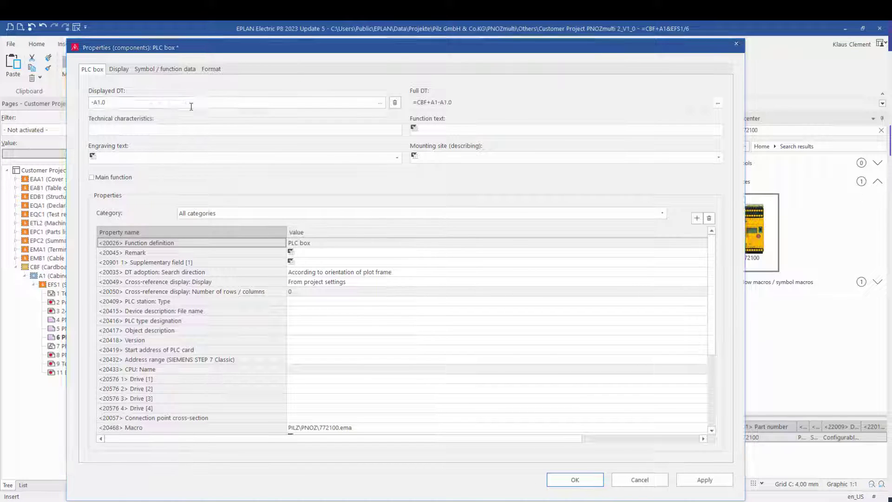
{"action": "key", "text": "Return"}
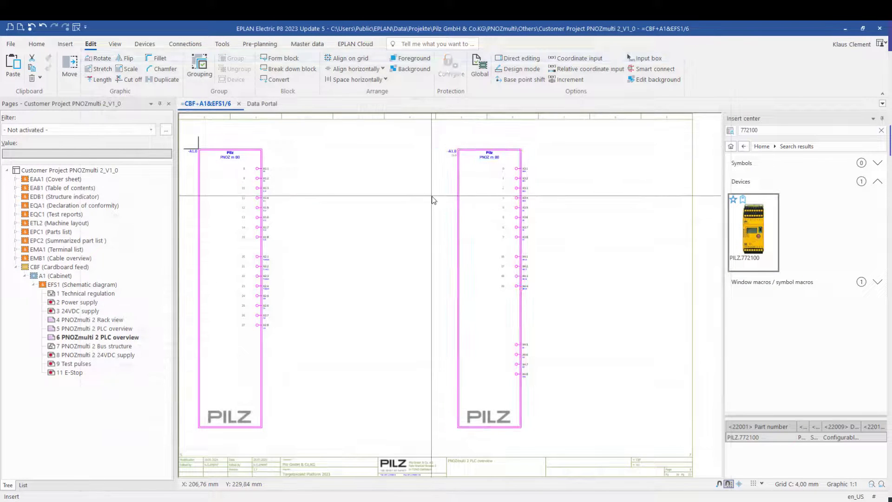
Step: Open page 4 Rack view and show the PLC Navigator channel-oriented, expanded to CBF and A1
{"action": "left_click", "coordinate": [71, 320]}
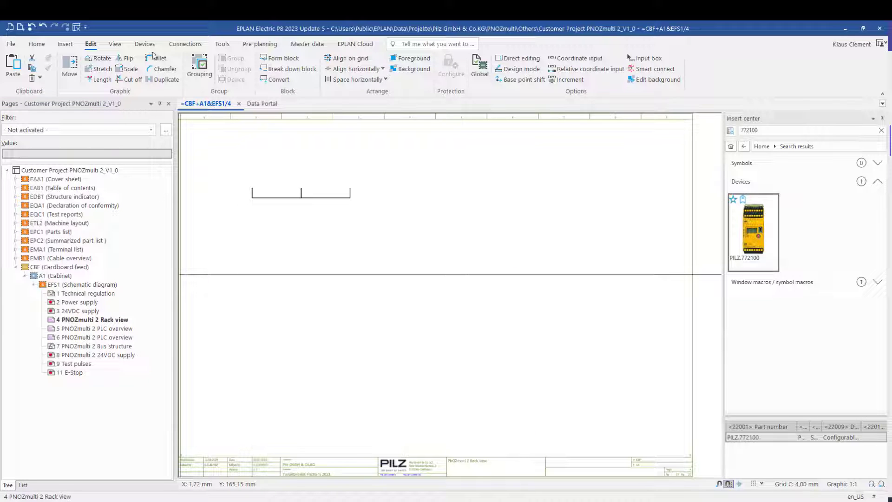
{"action": "left_click", "coordinate": [146, 46]}
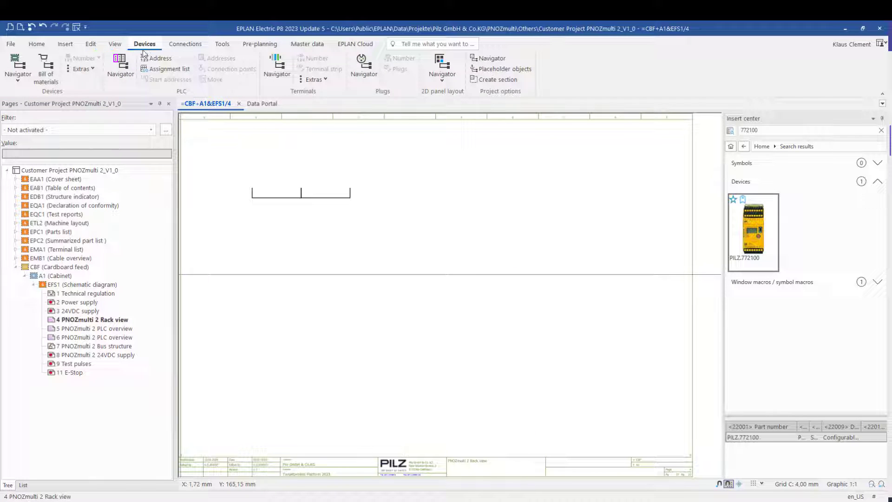
{"action": "left_click", "coordinate": [116, 67]}
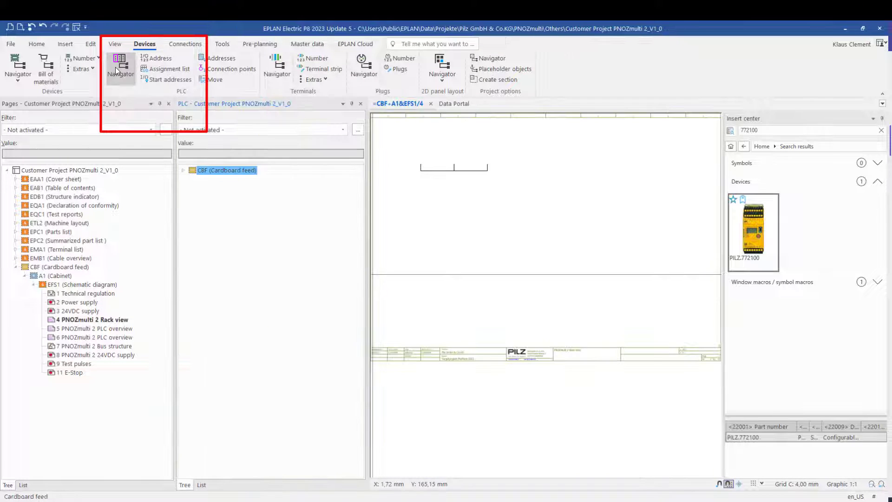
{"action": "right_click", "coordinate": [217, 173]}
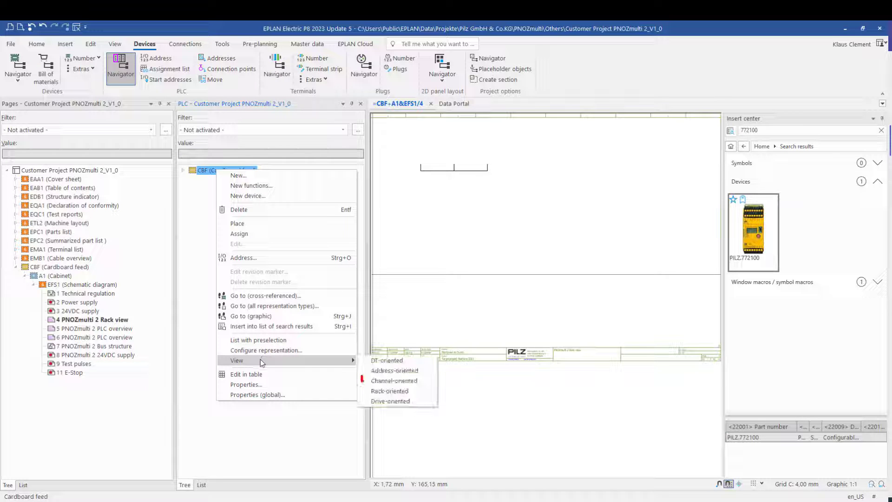
{"action": "mouse_move", "coordinate": [237, 360]}
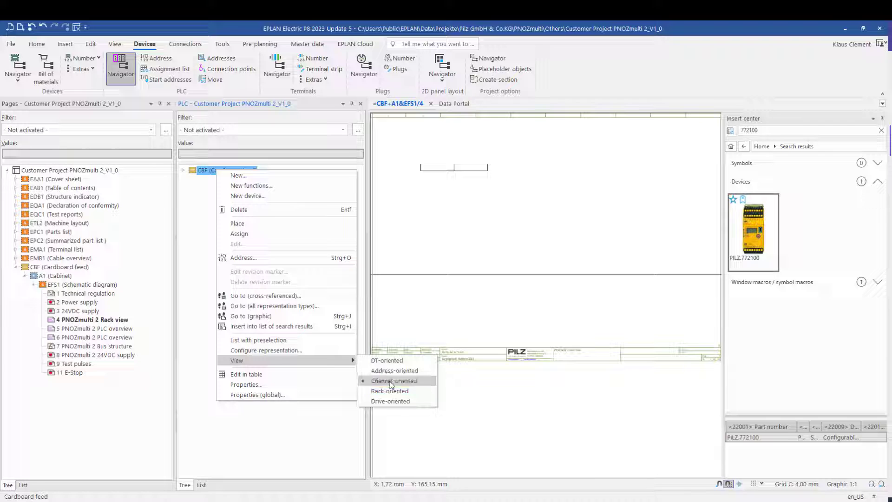
{"action": "left_click", "coordinate": [391, 382]}
{"action": "left_click", "coordinate": [184, 171]}
{"action": "left_click", "coordinate": [192, 179]}
{"action": "left_click", "coordinate": [236, 191]}
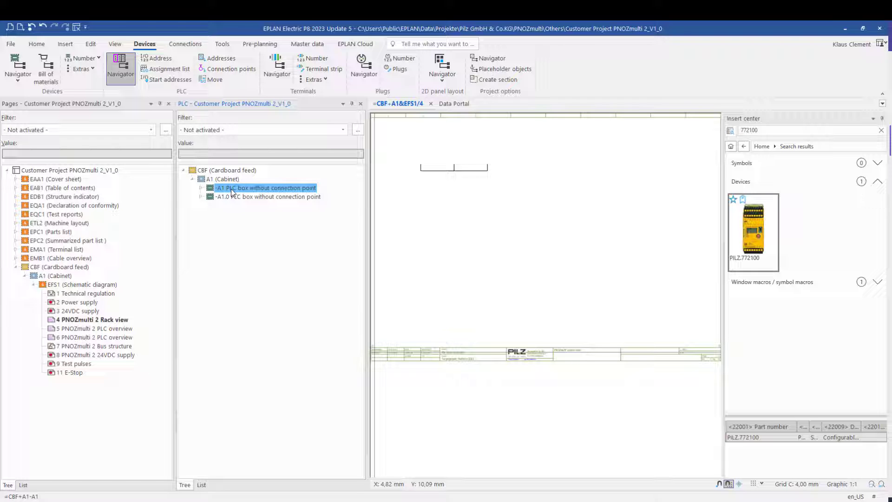
Step: Drag -A1, then -A1.0, from the PLC navigator onto the rack view side by side
{"action": "left_click_drag", "start_coordinate": [232, 190], "coordinate": [432, 193]}
{"action": "scroll", "coordinate": [430, 191], "scroll_direction": "up", "scroll_amount": 1}
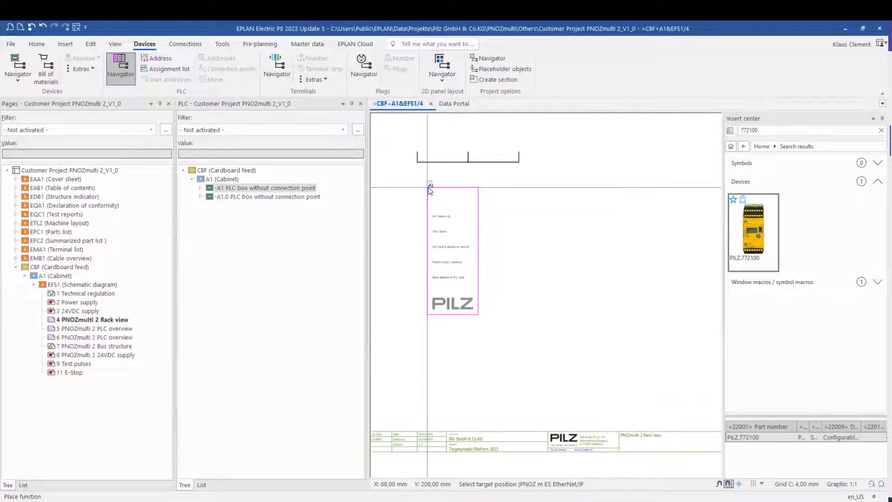
{"action": "scroll", "coordinate": [422, 167], "scroll_direction": "up", "scroll_amount": 1}
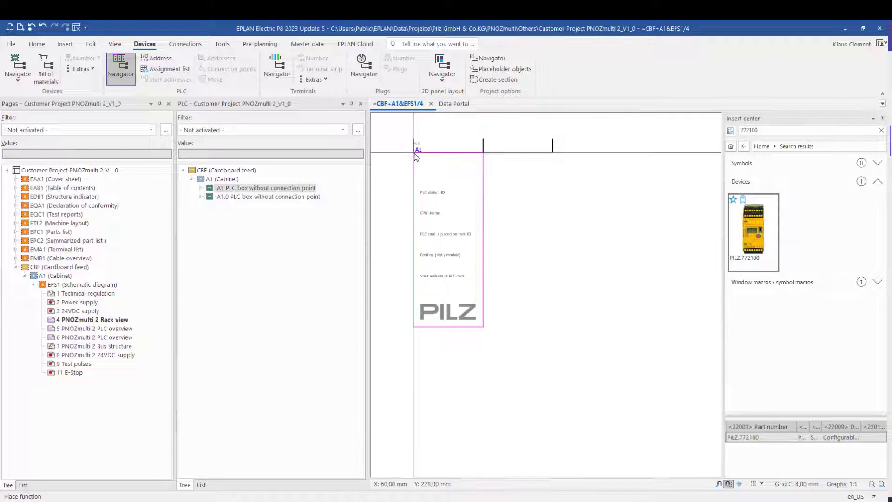
{"action": "left_click", "coordinate": [416, 156]}
{"action": "left_click", "coordinate": [267, 259]}
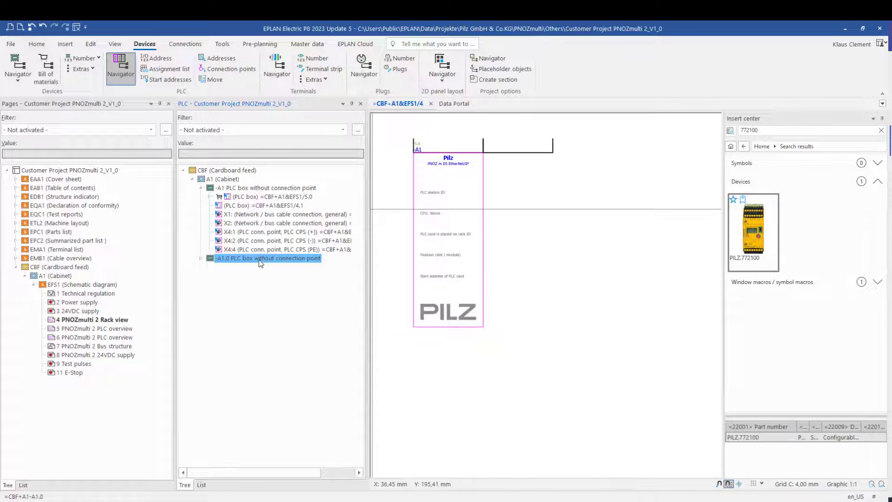
{"action": "left_click_drag", "start_coordinate": [259, 261], "coordinate": [551, 269]}
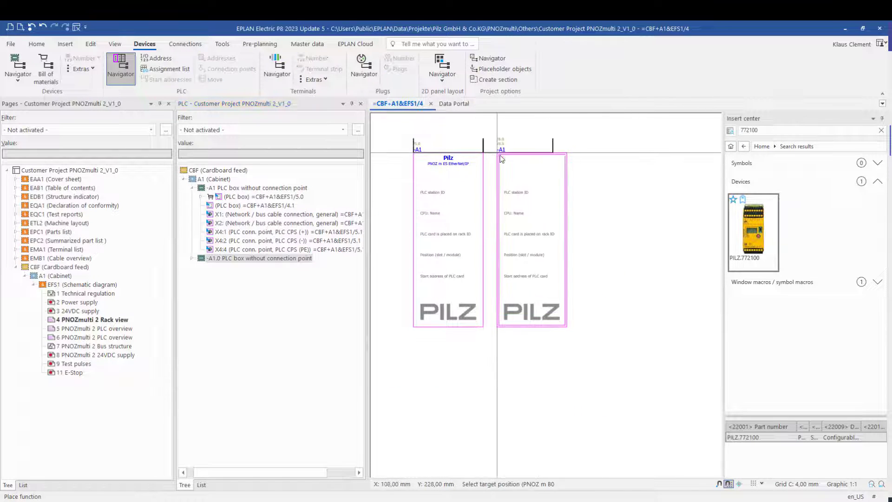
{"action": "left_click", "coordinate": [488, 154]}
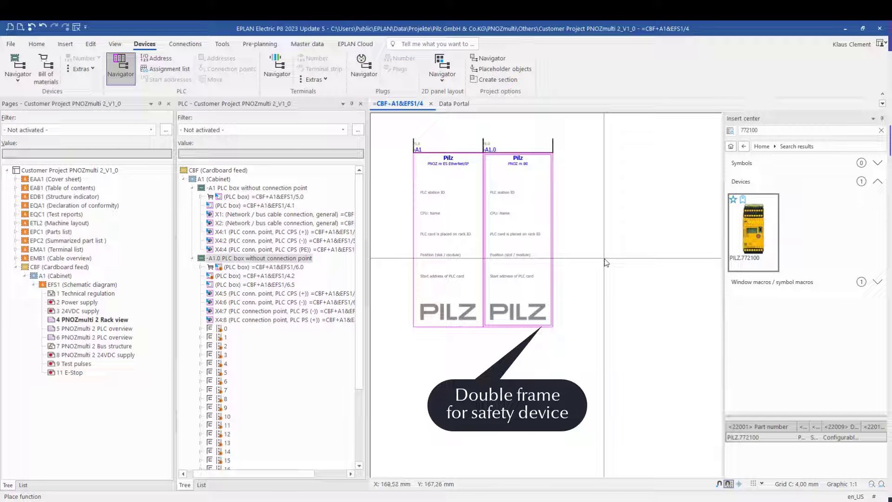
{"action": "key", "text": "Escape"}
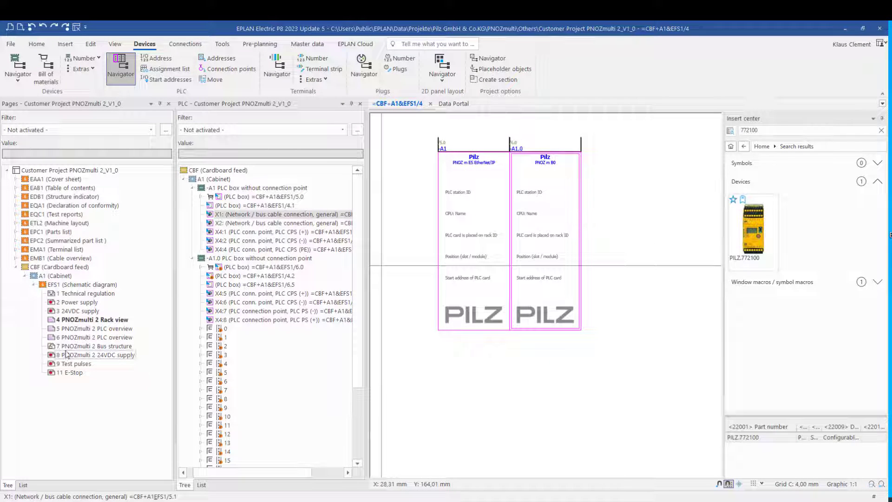
Step: On page 7 Bus structure, place the PLC box's X1 bus connection, then open page 8
{"action": "left_click", "coordinate": [67, 348]}
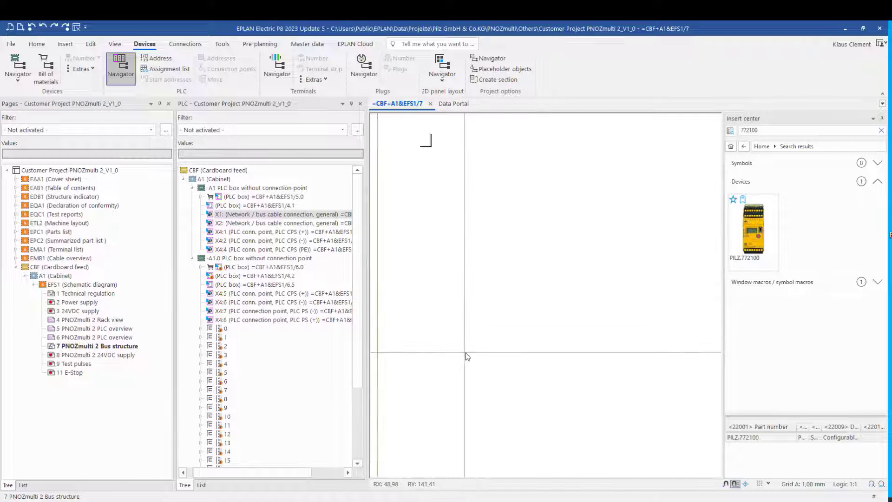
{"action": "left_click", "coordinate": [239, 215]}
{"action": "left_click_drag", "start_coordinate": [309, 217], "coordinate": [451, 221]}
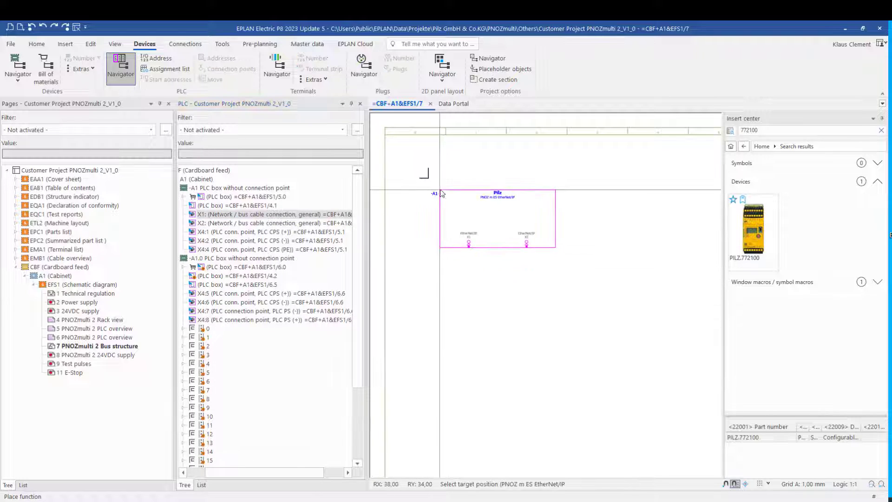
{"action": "left_click", "coordinate": [430, 185]}
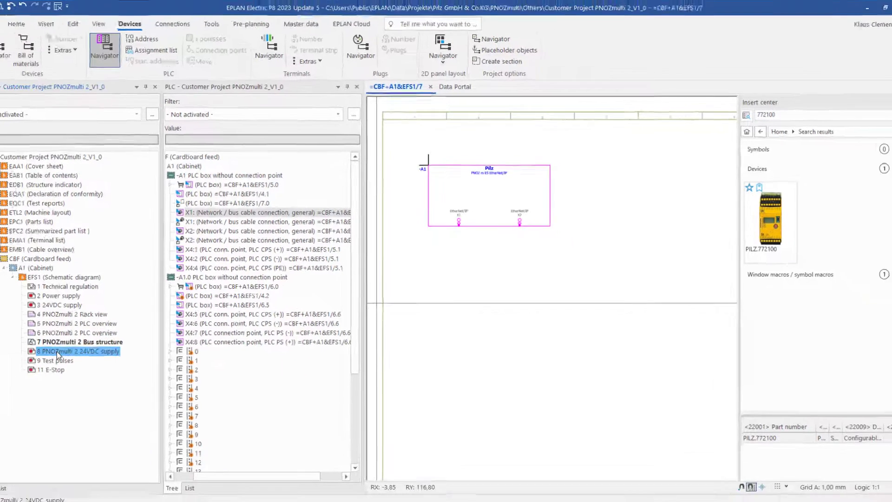
{"action": "left_click", "coordinate": [75, 344]}
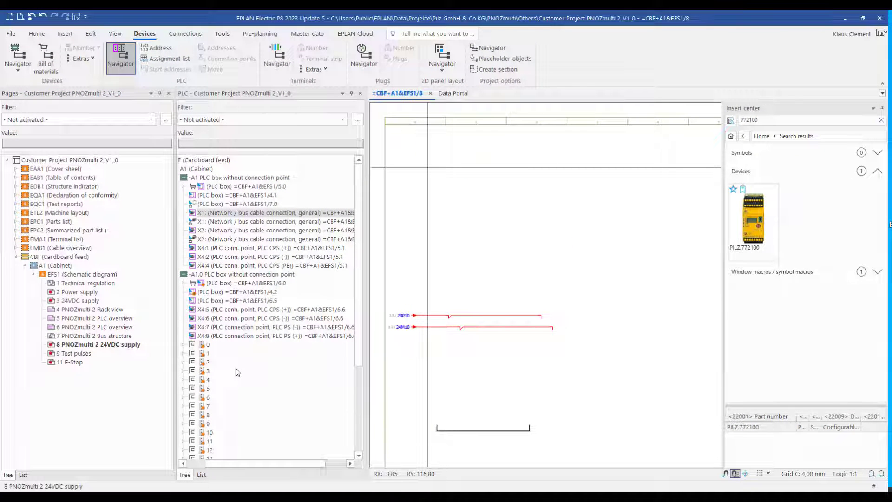
Step: Place supply connection points X4:5 and X4:7 under the 24P10 and 24M10 lines
{"action": "scroll", "coordinate": [236, 367], "scroll_direction": "down", "scroll_amount": 2}
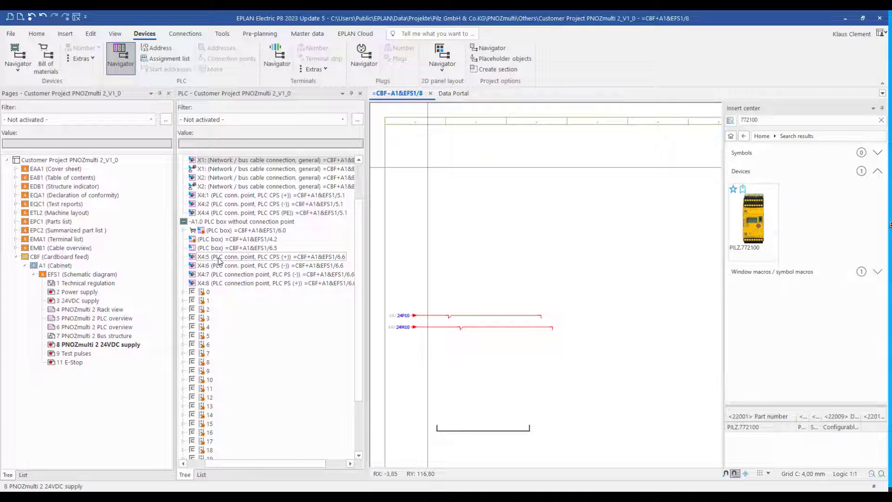
{"action": "left_click", "coordinate": [202, 258]}
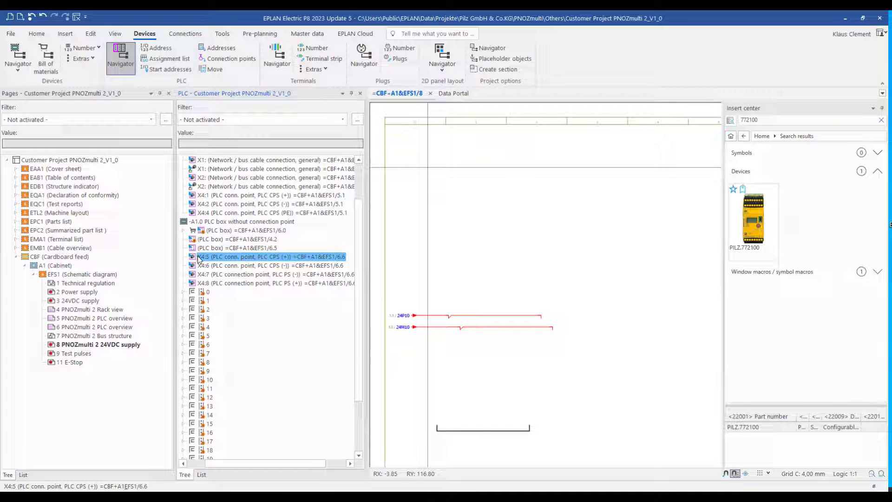
{"action": "left_click_drag", "start_coordinate": [199, 258], "coordinate": [452, 387]}
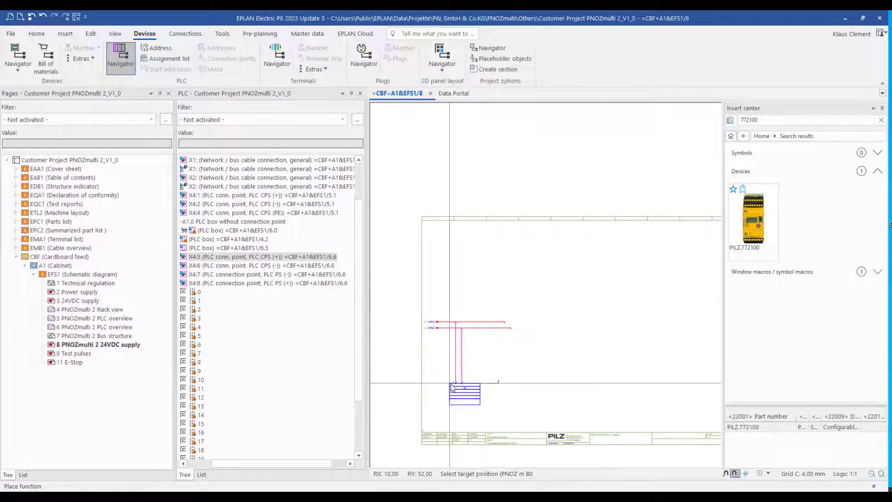
{"action": "left_click", "coordinate": [451, 387]}
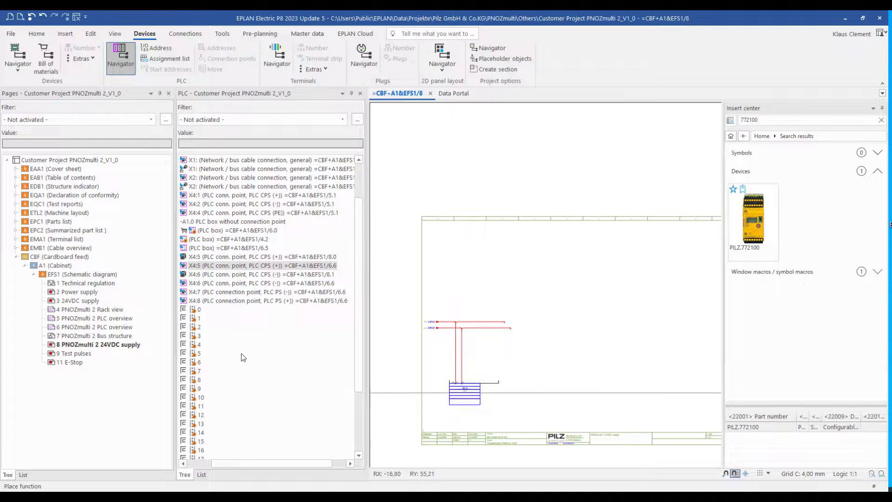
{"action": "left_click", "coordinate": [196, 294]}
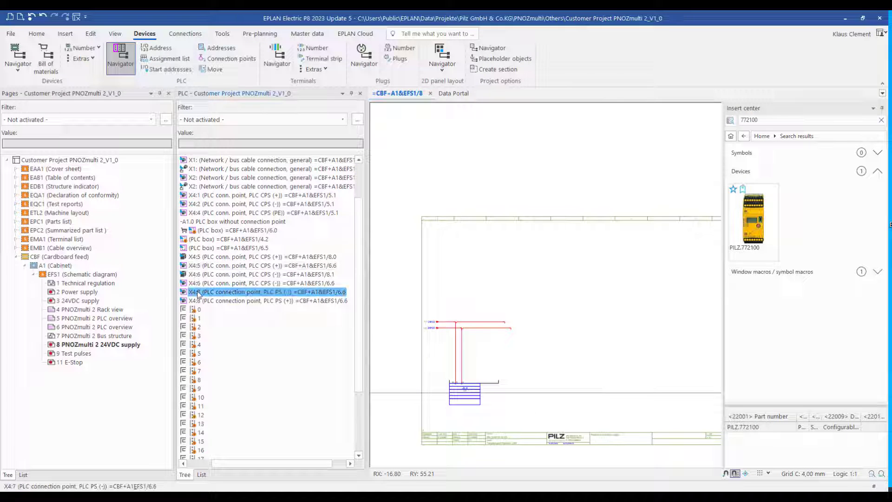
{"action": "left_click_drag", "start_coordinate": [323, 319], "coordinate": [491, 388]}
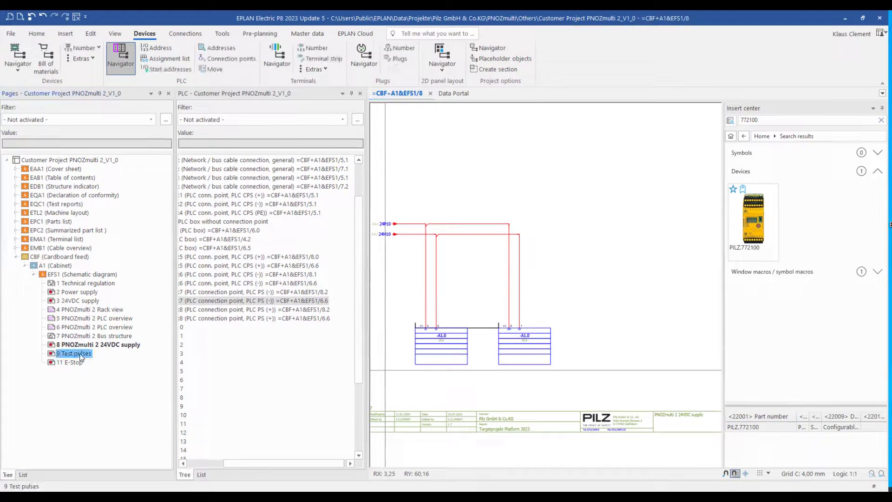
Step: On the Test pulses page, place PLC connection point 20 (X2:1) above Test pulse 0
{"action": "left_click", "coordinate": [79, 353]}
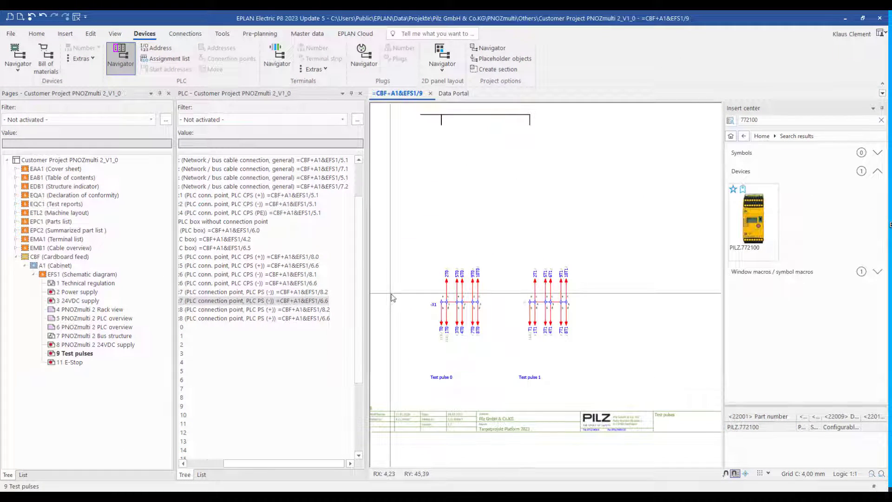
{"action": "middle_click_drag", "start_coordinate": [391, 298], "coordinate": [405, 325]}
{"action": "left_click_drag", "start_coordinate": [278, 462], "coordinate": [241, 461]}
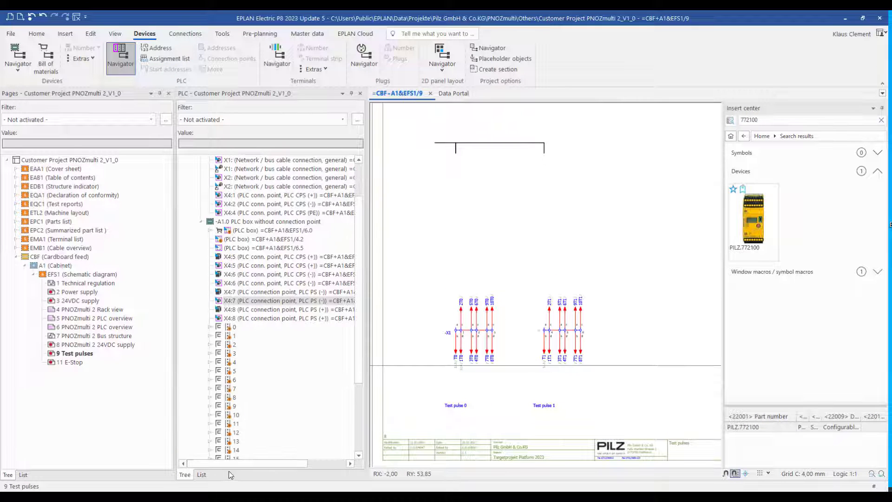
{"action": "scroll", "coordinate": [272, 377], "scroll_direction": "down", "scroll_amount": 4}
{"action": "left_click", "coordinate": [237, 398]}
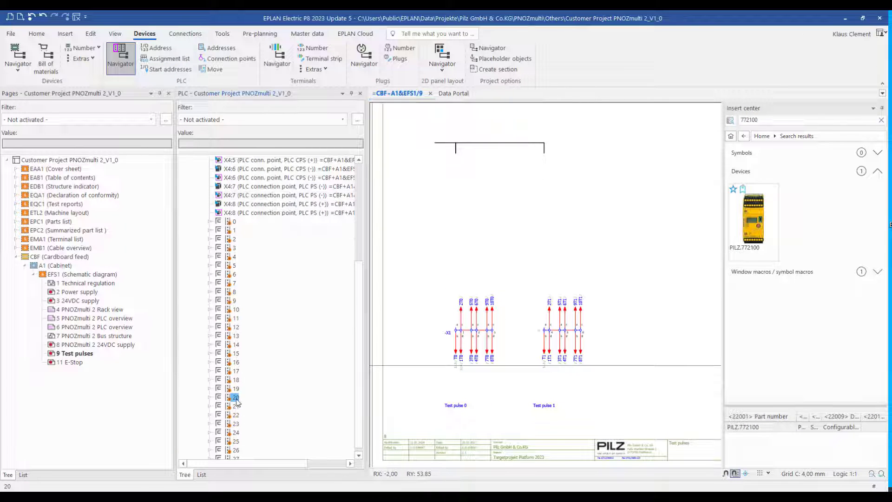
{"action": "left_click_drag", "start_coordinate": [219, 423], "coordinate": [455, 80]}
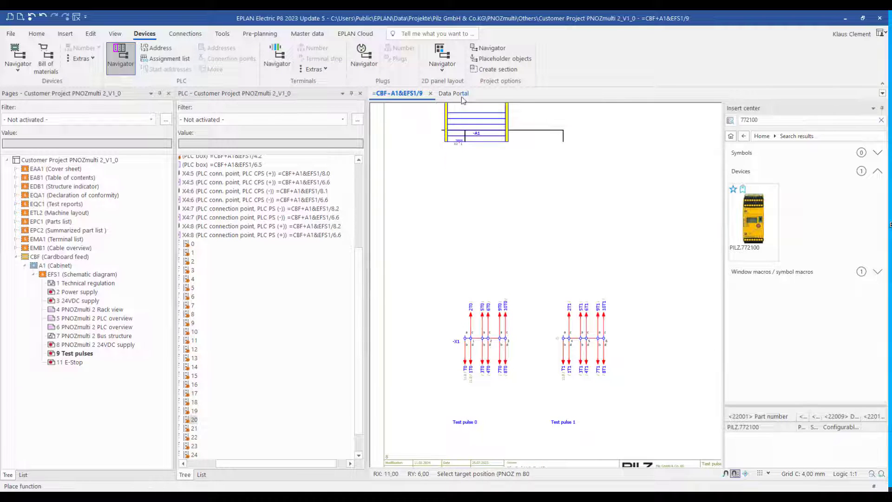
{"action": "scroll", "coordinate": [461, 163], "scroll_direction": "up", "scroll_amount": 3}
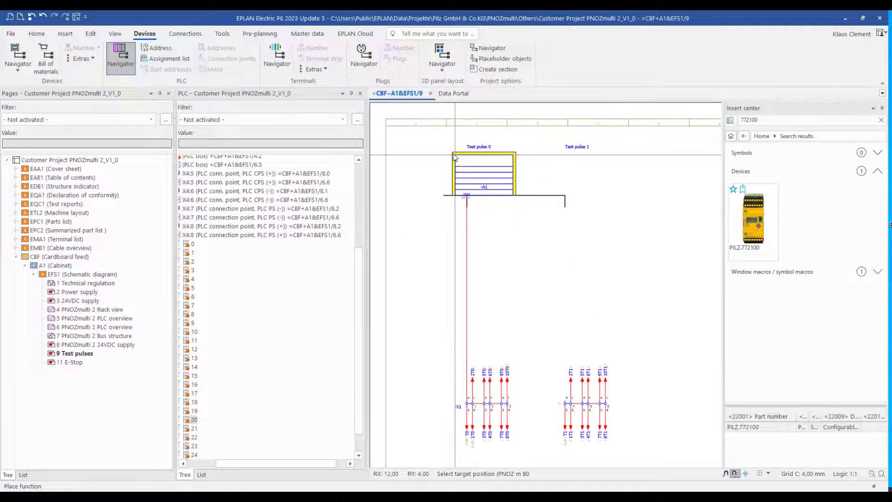
{"action": "left_click", "coordinate": [460, 162]}
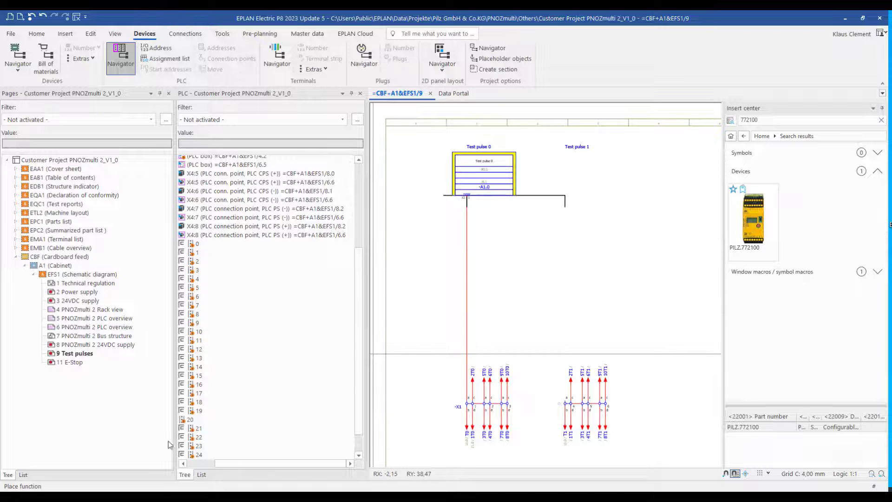
Step: Place PLC connection point 21 (X2:2) above the Test pulse 1 terminals
{"action": "left_click", "coordinate": [200, 430]}
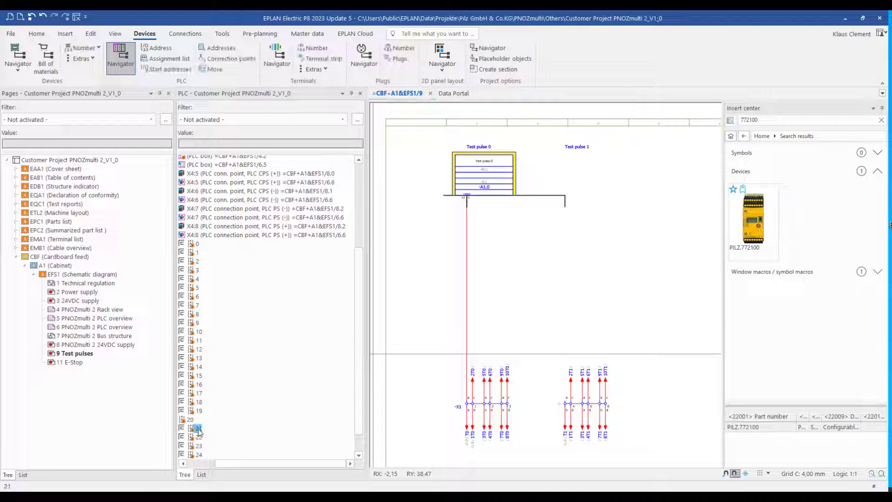
{"action": "left_click_drag", "start_coordinate": [234, 422], "coordinate": [552, 158]}
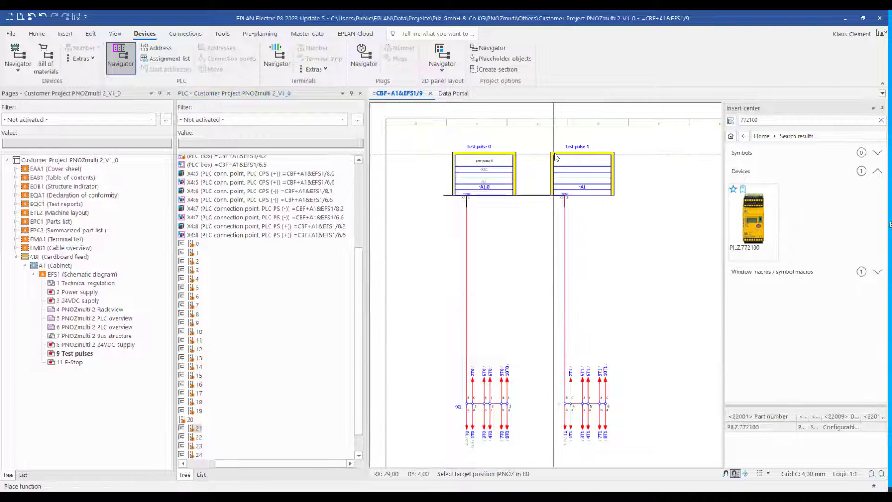
{"action": "scroll", "coordinate": [479, 159], "scroll_direction": "up", "scroll_amount": 2}
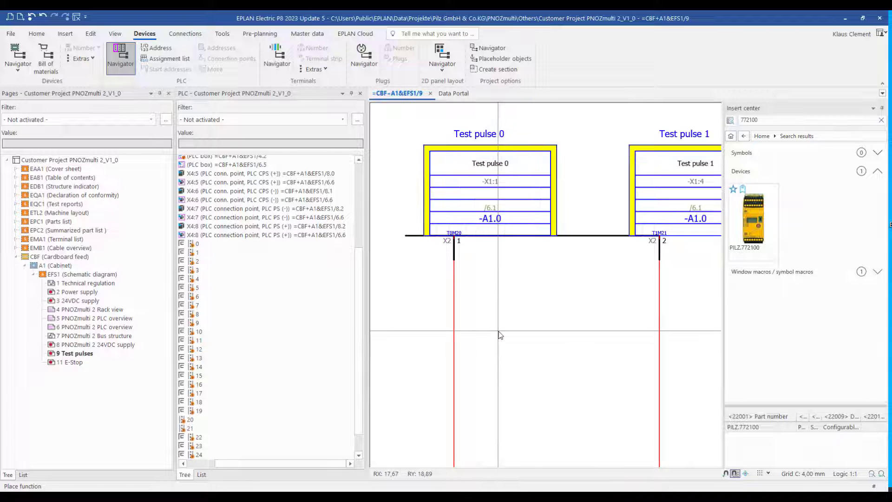
Step: On the E-Stop page, place PLC points 4 and 5 on the two emergency-stop wires
{"action": "left_click", "coordinate": [70, 363]}
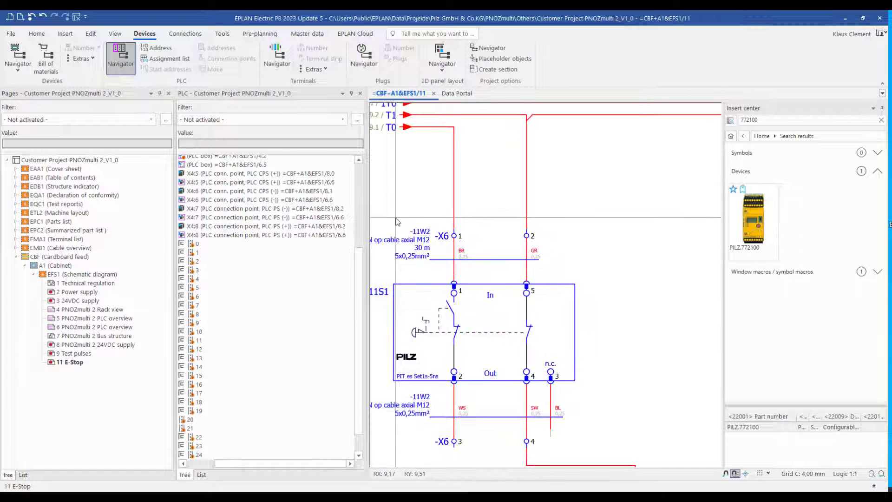
{"action": "scroll", "coordinate": [396, 228], "scroll_direction": "down", "scroll_amount": 3}
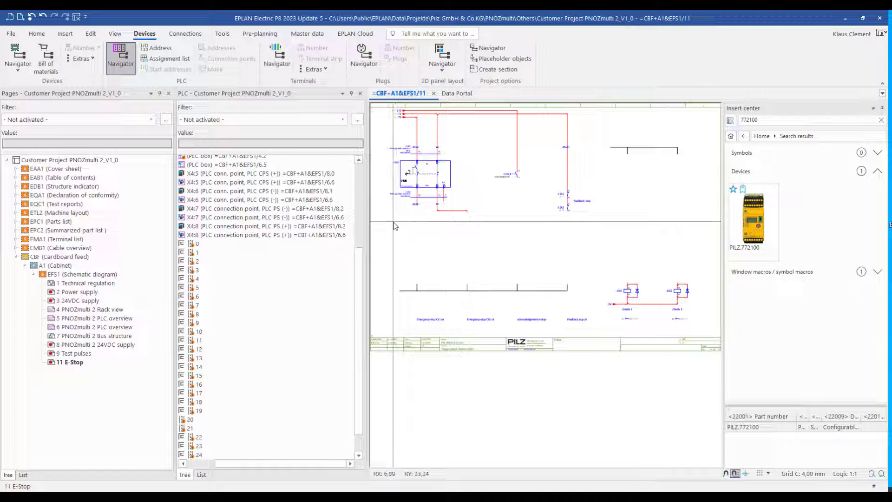
{"action": "left_click", "coordinate": [196, 280]}
{"action": "left_click_drag", "start_coordinate": [195, 281], "coordinate": [412, 294]}
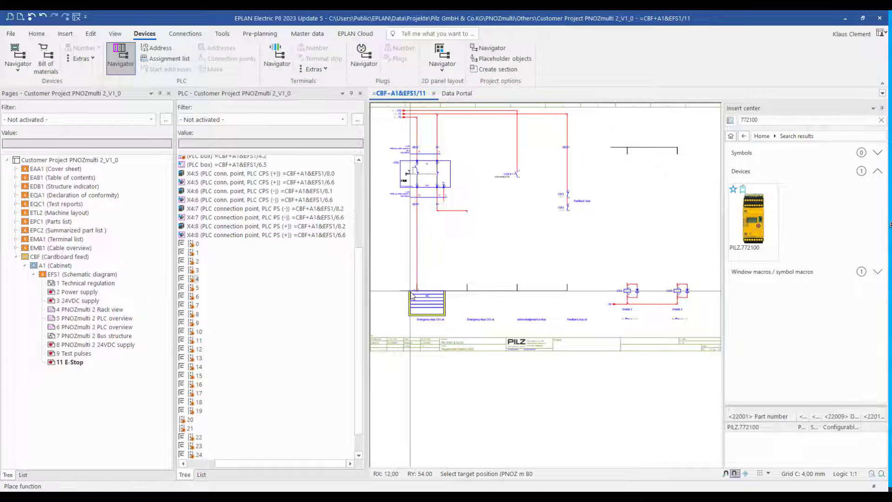
{"action": "left_click", "coordinate": [410, 293]}
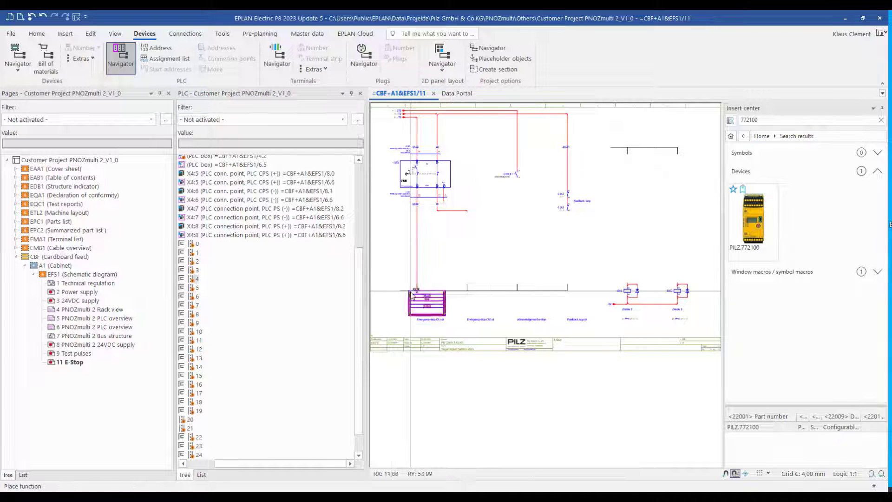
{"action": "left_click", "coordinate": [196, 288]}
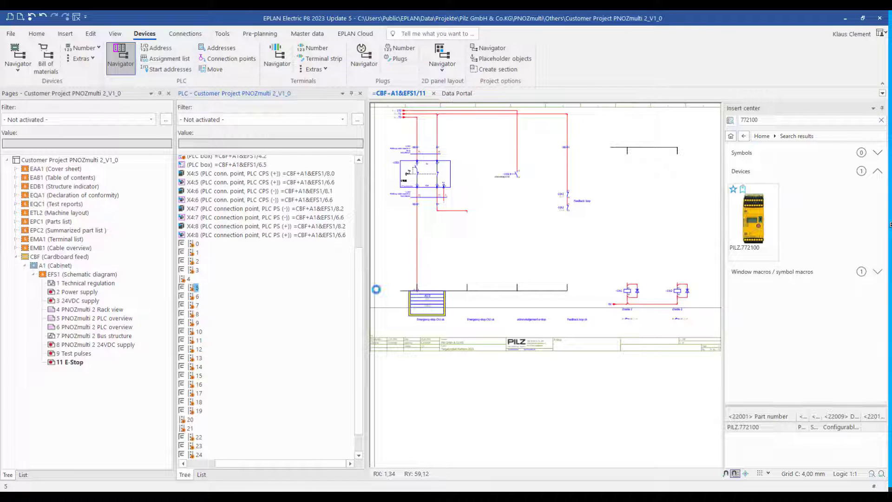
{"action": "left_click_drag", "start_coordinate": [194, 292], "coordinate": [462, 296]}
{"action": "left_click", "coordinate": [462, 296]}
Step: Place PLC points 6 and 7 on the acknowledgement and feedback loop wires
{"action": "left_click", "coordinate": [196, 297]}
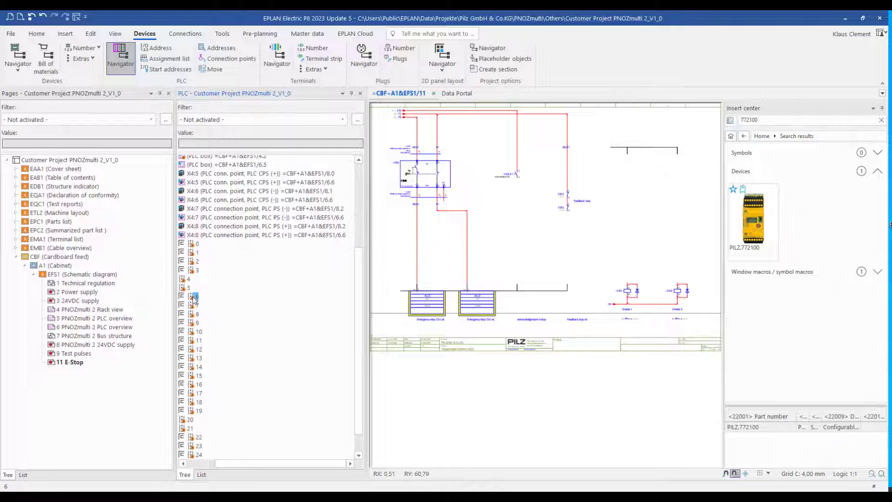
{"action": "left_click_drag", "start_coordinate": [359, 310], "coordinate": [508, 296]}
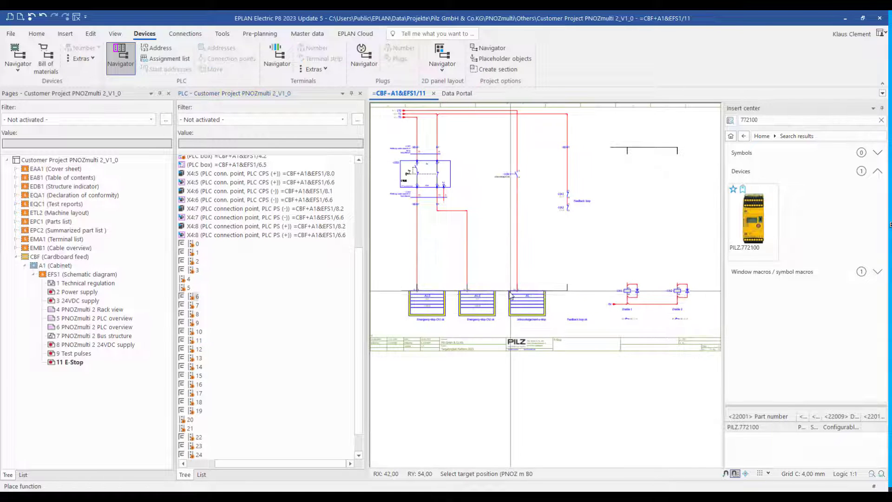
{"action": "left_click", "coordinate": [512, 297]}
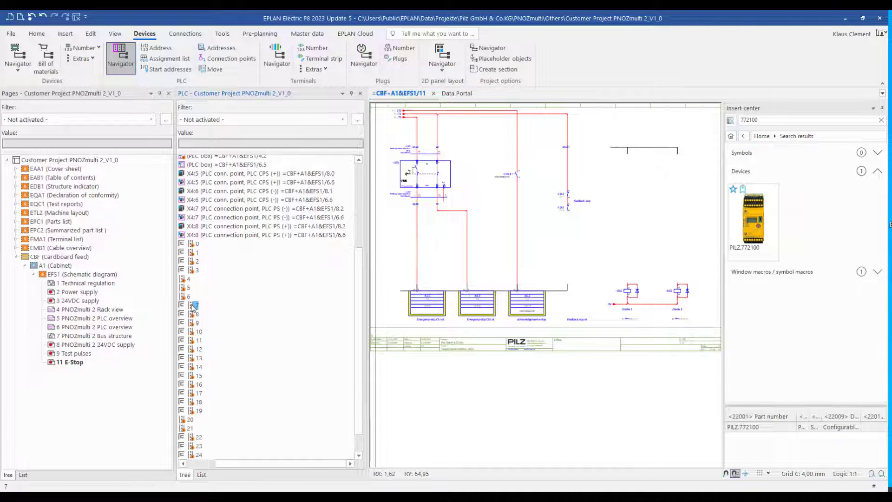
{"action": "left_click_drag", "start_coordinate": [197, 310], "coordinate": [562, 292]}
{"action": "left_click", "coordinate": [562, 292]}
Step: Place PLC connection point 24 on the wire at the E-Stop page's top right
{"action": "scroll", "coordinate": [356, 334], "scroll_direction": "down", "scroll_amount": 1}
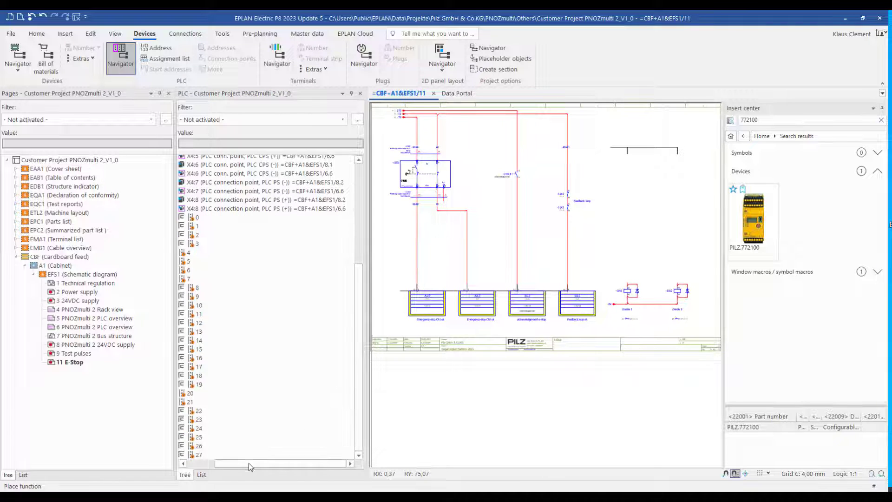
{"action": "left_click_drag", "start_coordinate": [265, 463], "coordinate": [241, 463]}
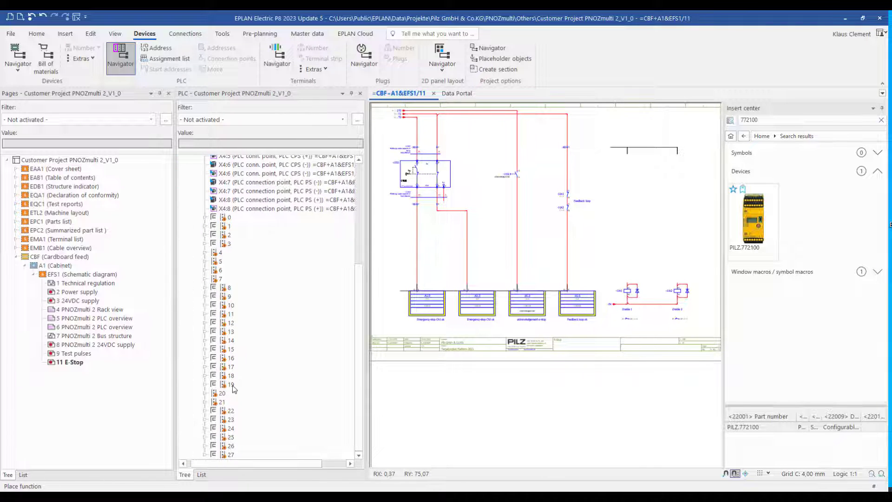
{"action": "left_click", "coordinate": [231, 429]}
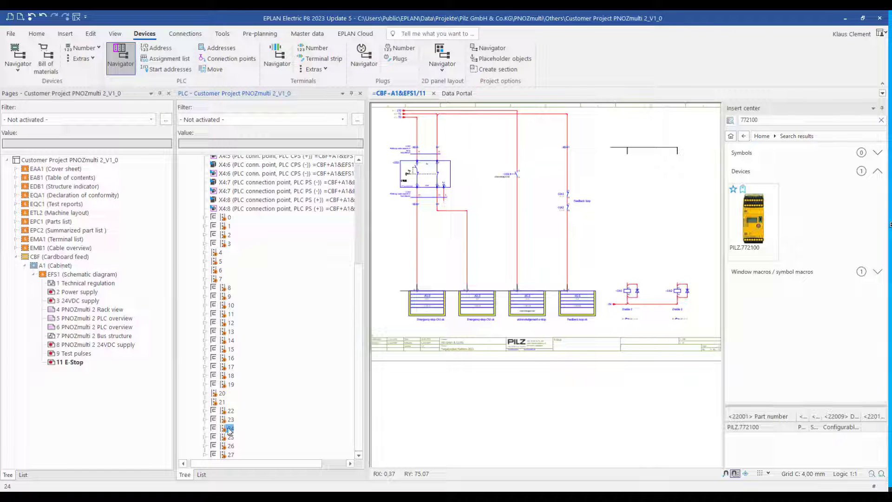
{"action": "left_click_drag", "start_coordinate": [228, 430], "coordinate": [553, 368]}
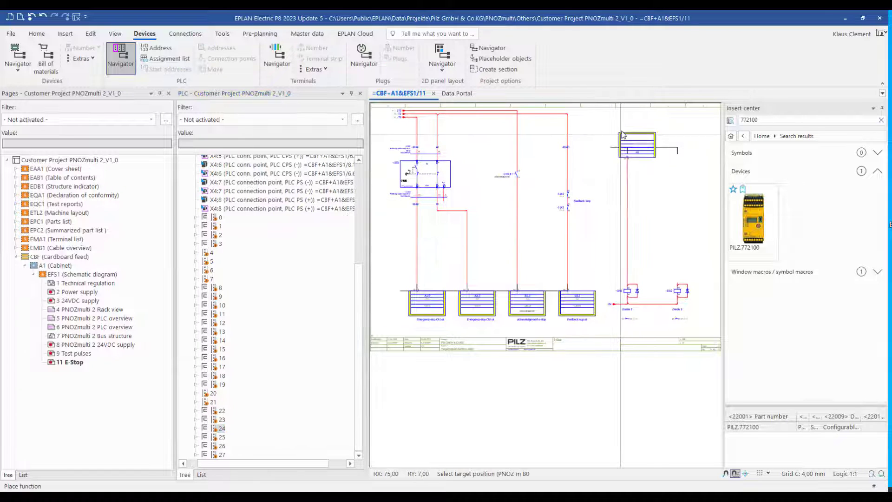
{"action": "left_click", "coordinate": [624, 129]}
{"action": "scroll", "coordinate": [636, 120], "scroll_direction": "up", "scroll_amount": 3}
{"action": "scroll", "coordinate": [636, 119], "scroll_direction": "down", "scroll_amount": 3}
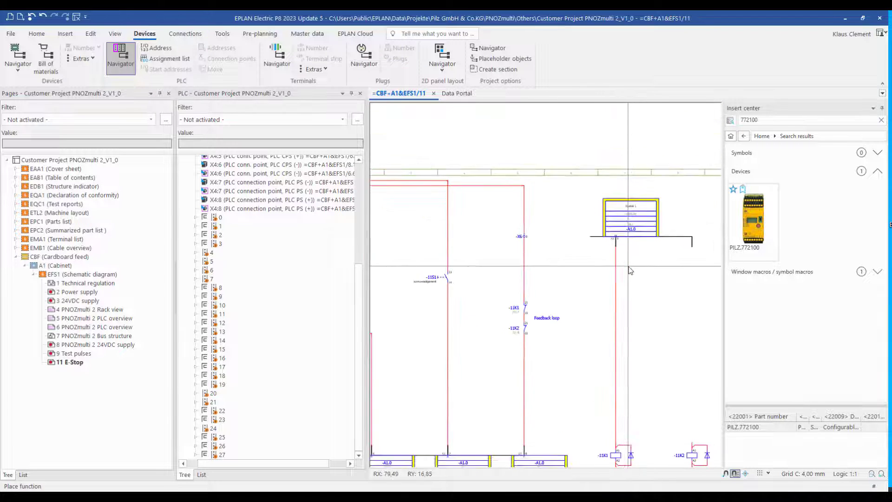
{"action": "mouse_move", "coordinate": [566, 260]}
{"action": "middle_mouse_down"}
{"action": "mouse_move", "coordinate": [525, 234]}
{"action": "mouse_move", "coordinate": [469, 221]}
{"action": "middle_mouse_up"}
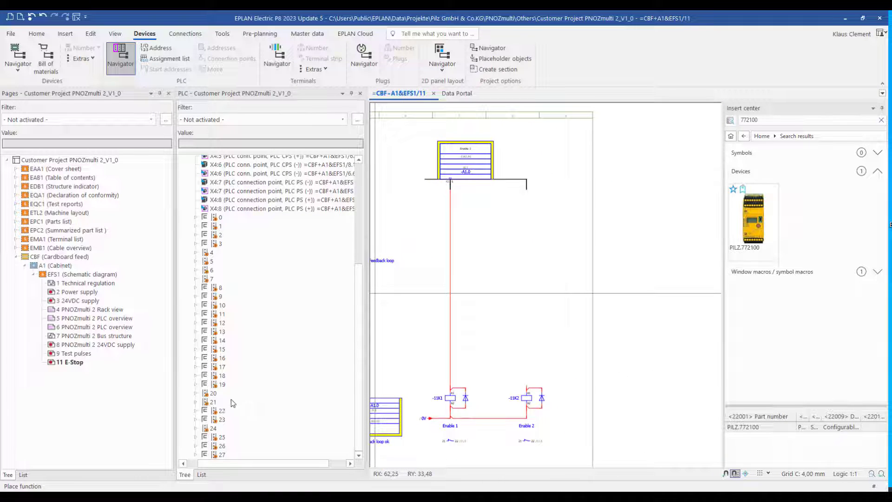
Step: Place PLC connection point 25 as the Enable 2 box beside Enable 1
{"action": "left_click", "coordinate": [219, 411]}
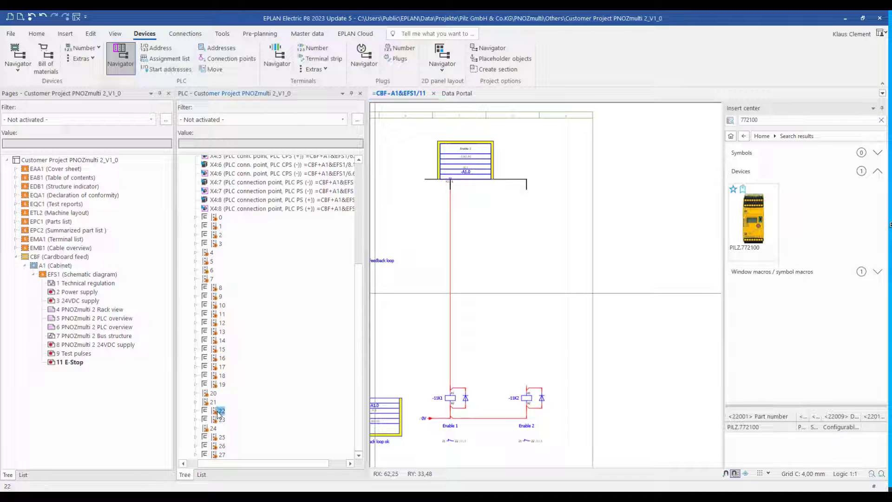
{"action": "left_click", "coordinate": [219, 438]}
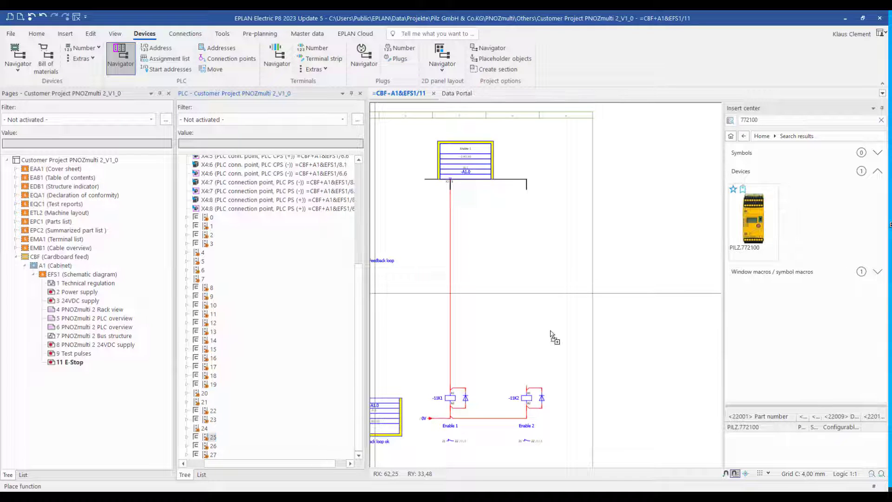
{"action": "left_click_drag", "start_coordinate": [218, 439], "coordinate": [514, 120]}
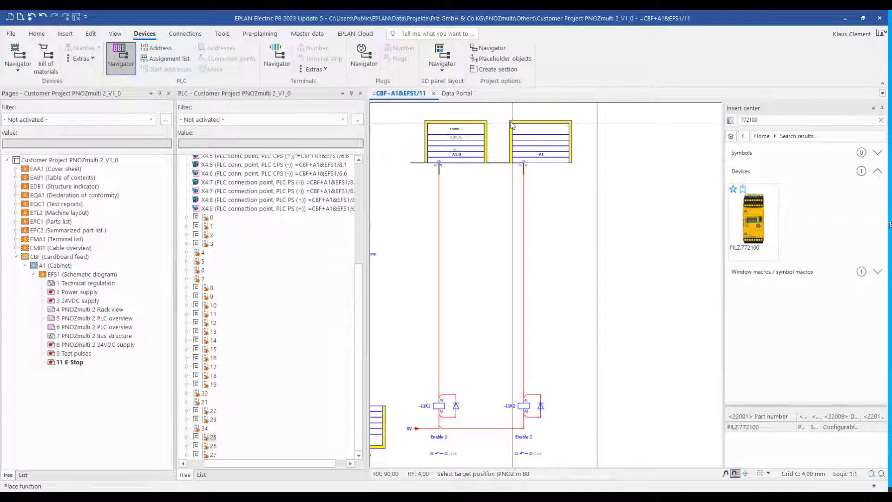
{"action": "left_click", "coordinate": [514, 121]}
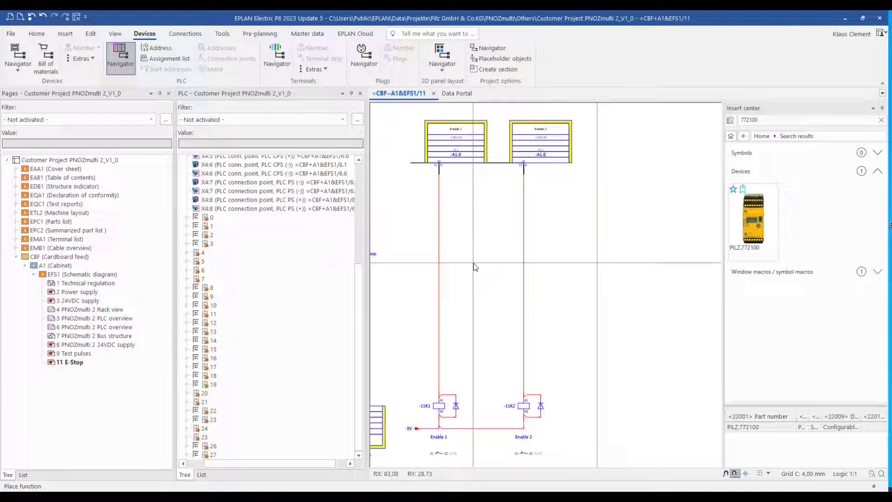
{"action": "scroll", "coordinate": [491, 114], "scroll_direction": "up", "scroll_amount": 3}
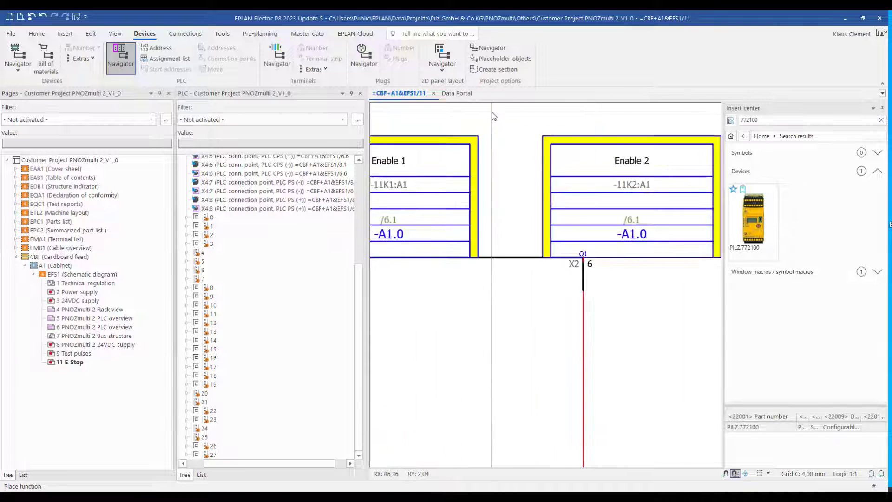
{"action": "scroll", "coordinate": [493, 116], "scroll_direction": "down", "scroll_amount": 5}
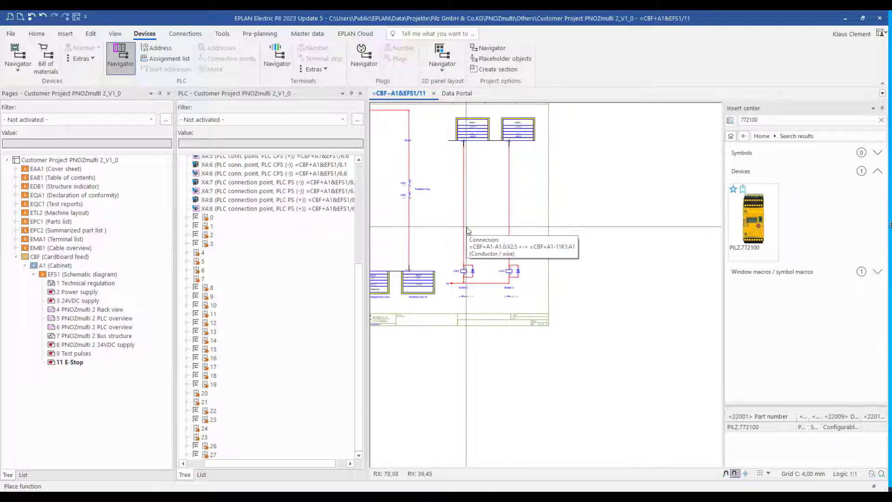
{"action": "middle_click_drag", "start_coordinate": [478, 230], "coordinate": [608, 236]}
{"action": "scroll", "coordinate": [450, 260], "scroll_direction": "up", "scroll_amount": 2}
{"action": "scroll", "coordinate": [450, 260], "scroll_direction": "up", "scroll_amount": 3}
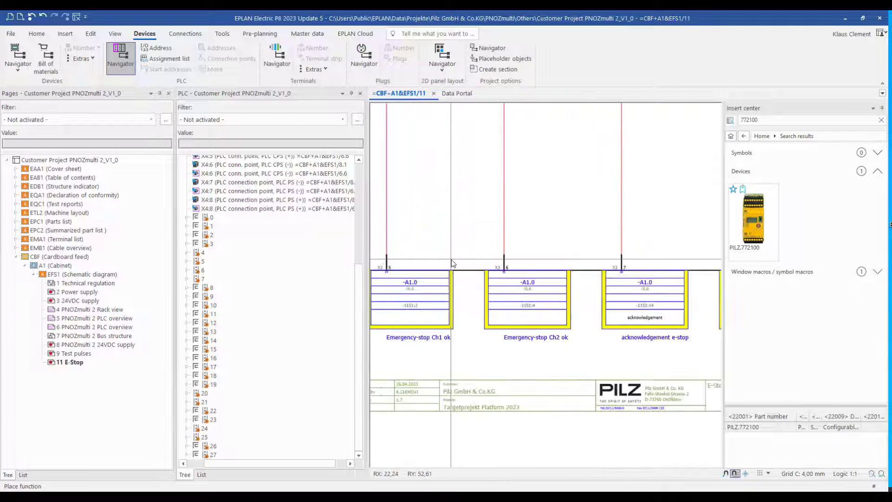
{"action": "scroll", "coordinate": [450, 263], "scroll_direction": "down", "scroll_amount": 3}
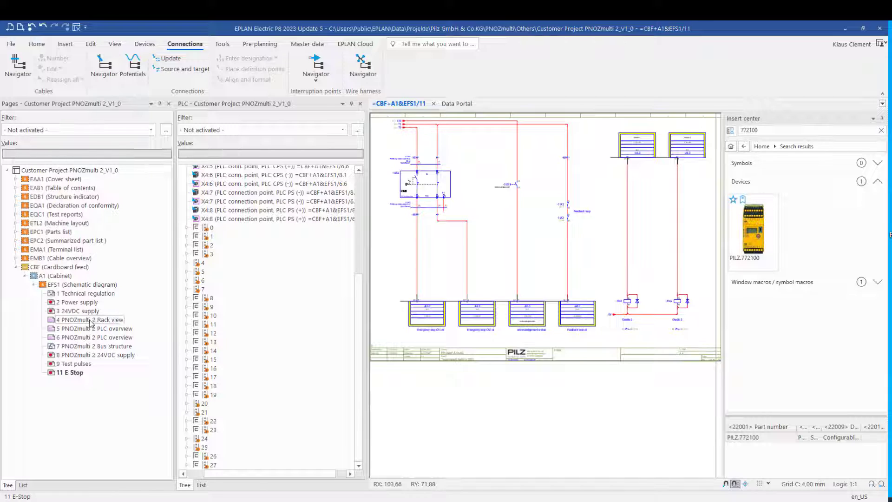
Step: Show the PNOZmulti 2 Rack view page and the PILZ PLC box's context menu
{"action": "left_click", "coordinate": [91, 320]}
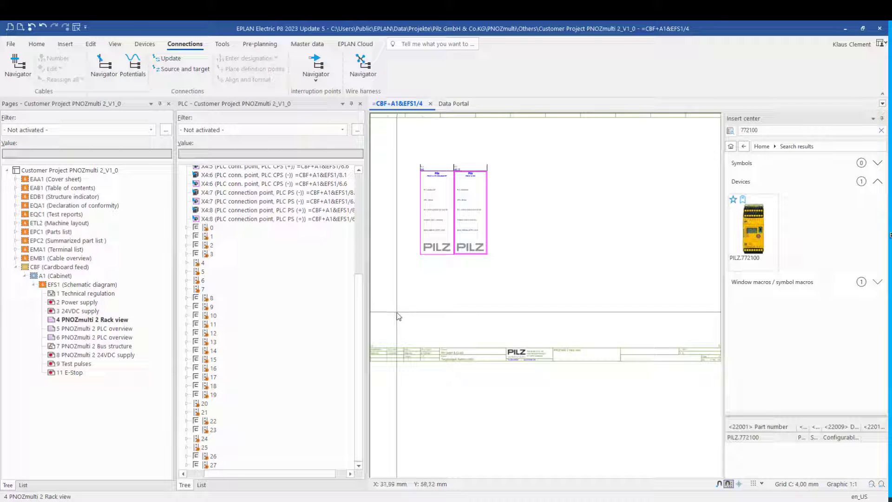
{"action": "right_click", "coordinate": [487, 207]}
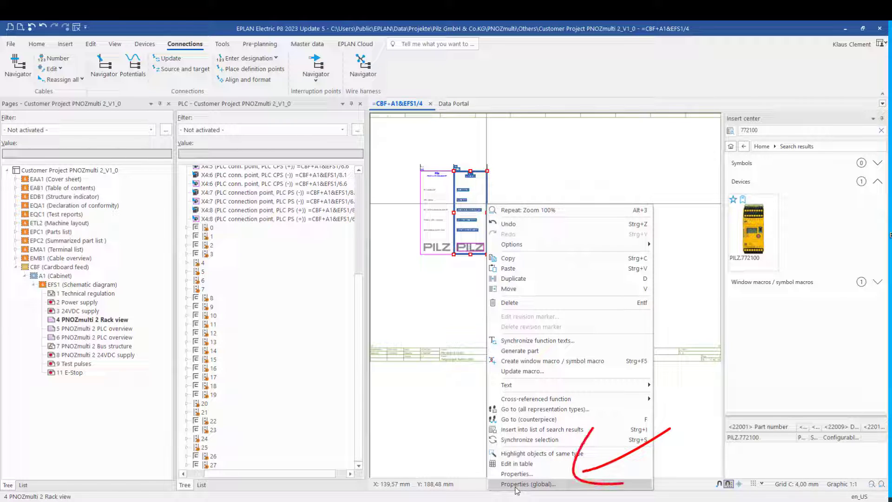
Step: In the PLC box's global properties, set card name A1.0 and start address 0, then apply
{"action": "key", "text": "Escape"}
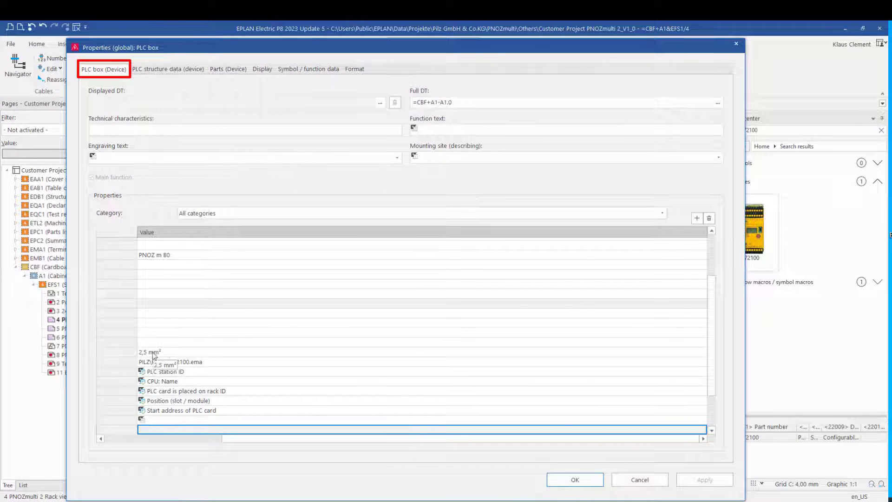
{"action": "scroll", "coordinate": [233, 417], "scroll_direction": "down", "scroll_amount": 3}
{"action": "left_click_drag", "start_coordinate": [233, 436], "coordinate": [116, 436]}
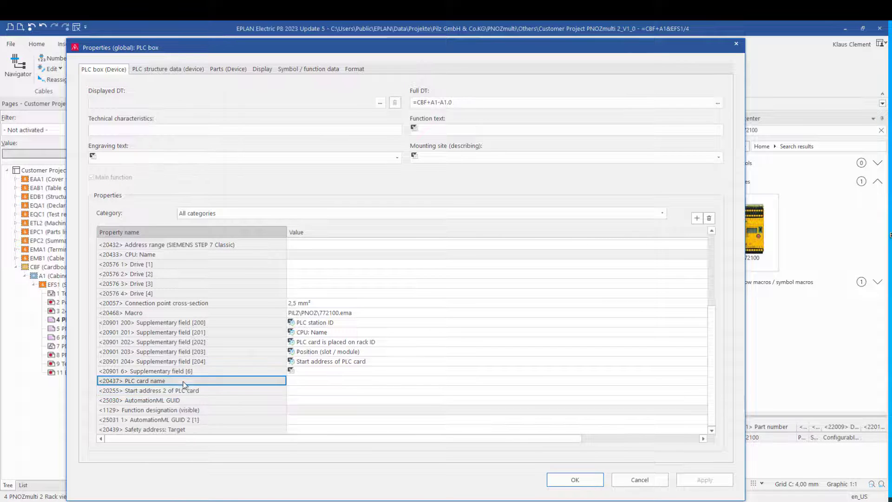
{"action": "left_click", "coordinate": [289, 382]}
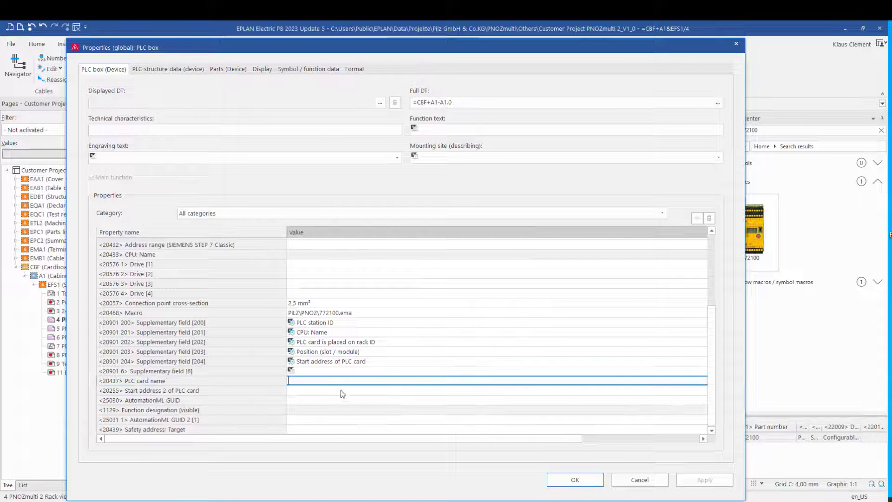
{"action": "type", "text": "A1."}
{"action": "scroll", "coordinate": [339, 356], "scroll_direction": "up", "scroll_amount": 2}
{"action": "scroll", "coordinate": [331, 327], "scroll_direction": "up", "scroll_amount": 1}
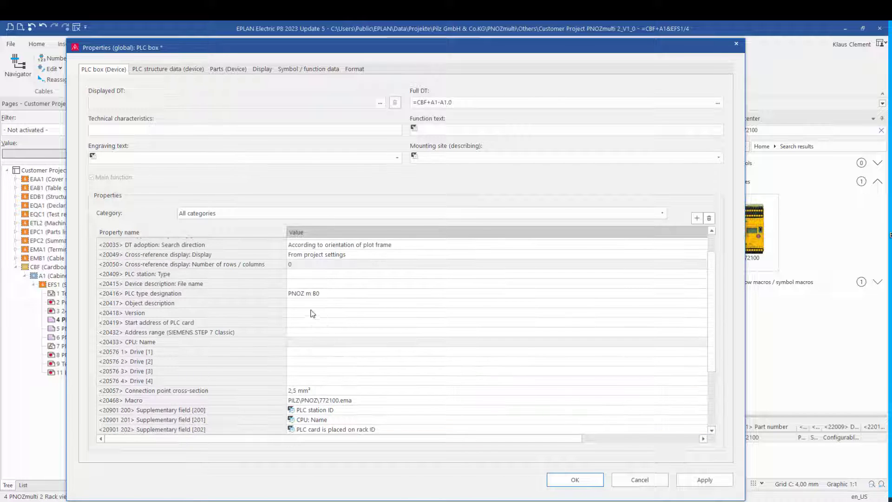
{"action": "scroll", "coordinate": [312, 313], "scroll_direction": "up", "scroll_amount": 1}
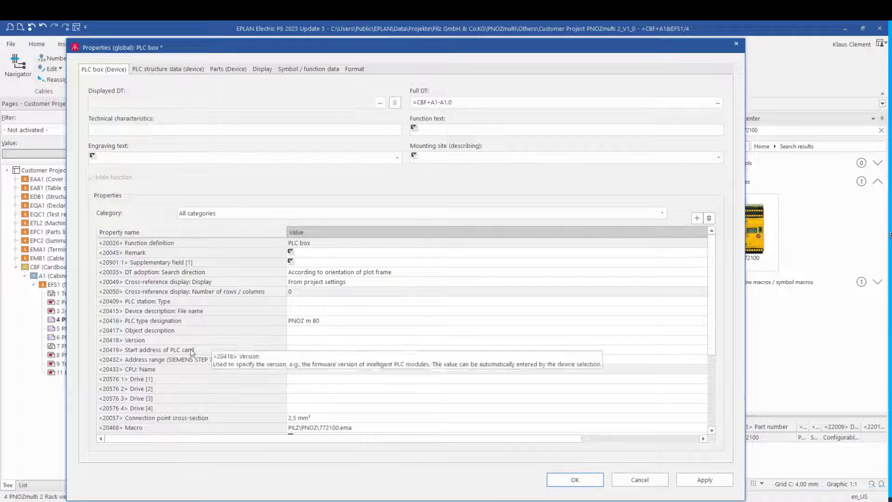
{"action": "left_click", "coordinate": [299, 351]}
{"action": "type", "text": "0"}
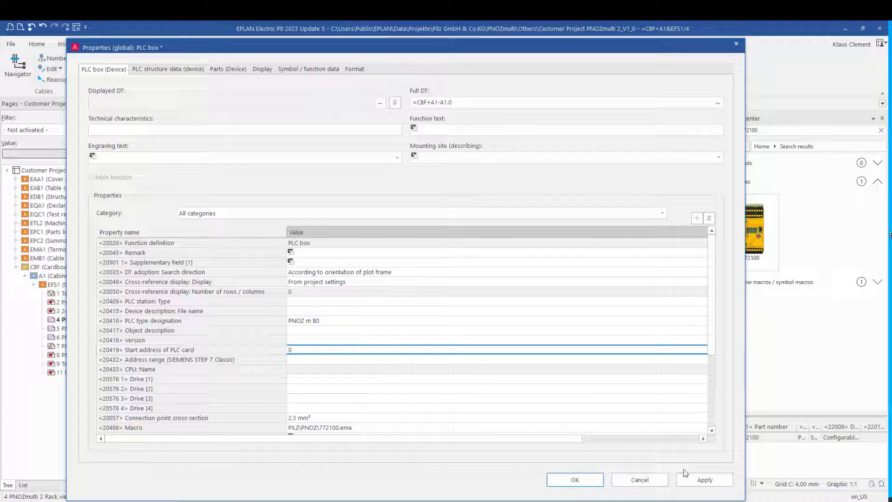
{"action": "left_click", "coordinate": [702, 480]}
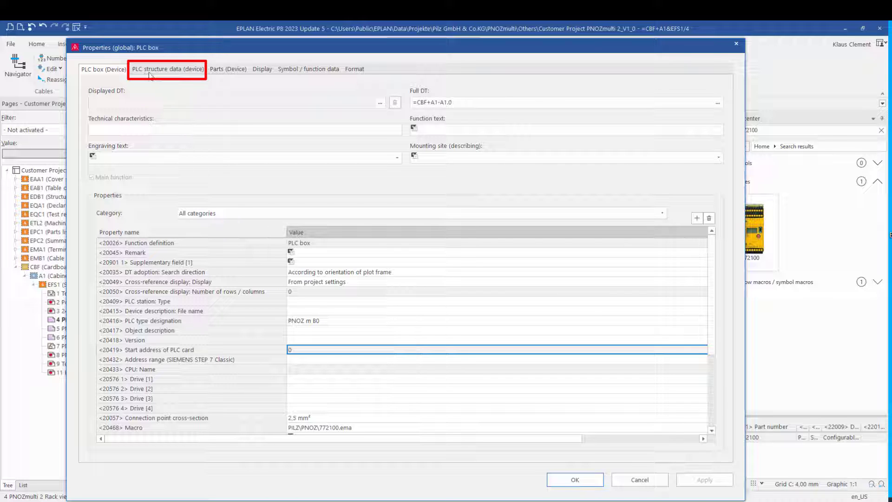
Step: Enter structure data: configuration project PNOZmulti2, Station 1, rack ID 1, position 1
{"action": "left_click", "coordinate": [177, 72]}
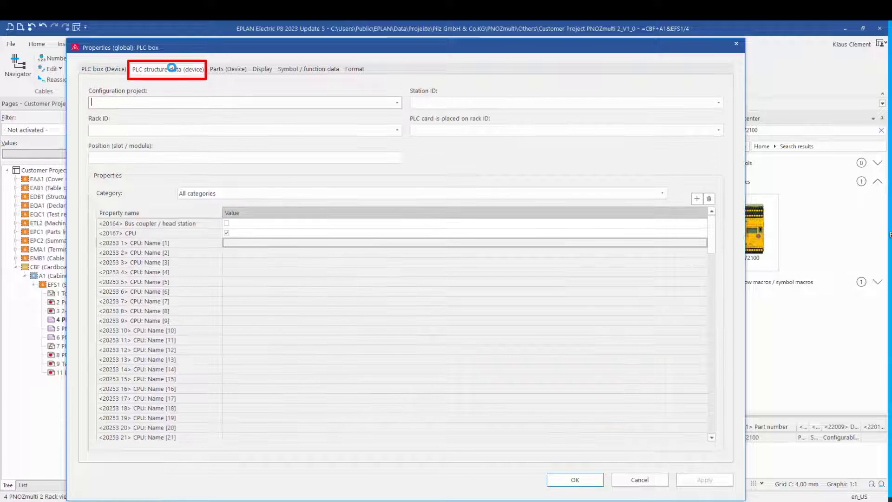
{"action": "left_click", "coordinate": [103, 102]}
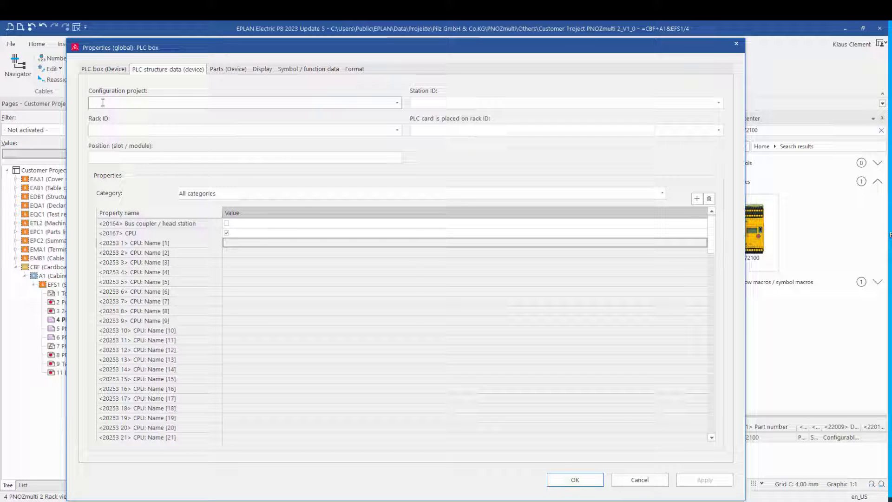
{"action": "type", "text": "PNOZmulti2"}
{"action": "left_click", "coordinate": [453, 104]}
{"action": "type", "text": "Station 1"}
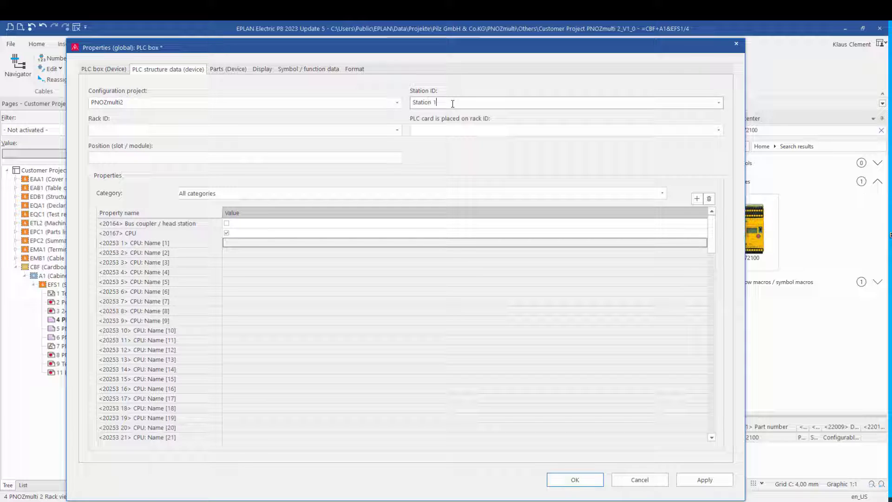
{"action": "left_click", "coordinate": [438, 129]}
{"action": "type", "text": "1"}
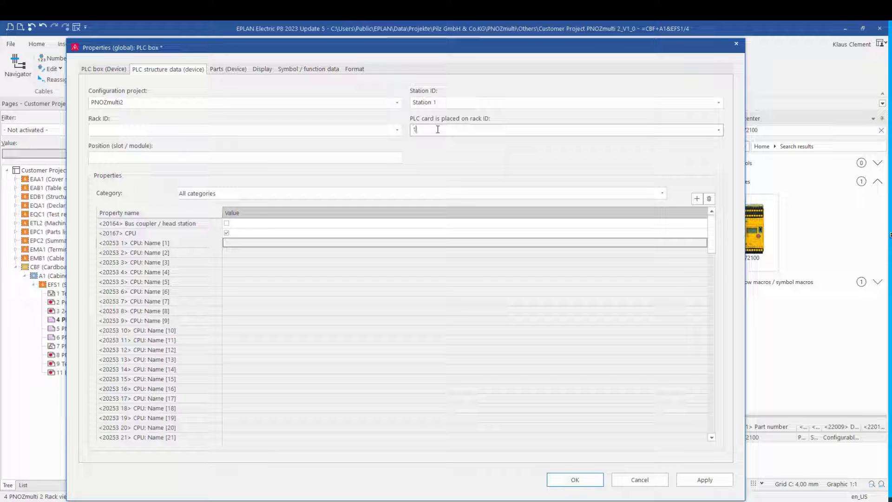
{"action": "left_click", "coordinate": [194, 158]}
{"action": "type", "text": "1"}
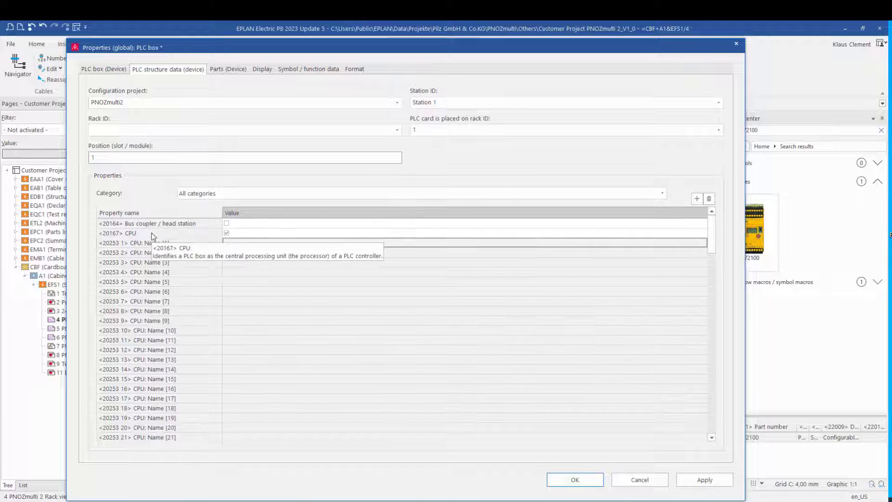
Step: Apply the structure data and set CPU name [1] to PNOZmulti2.Station 1
{"action": "left_click", "coordinate": [245, 241]}
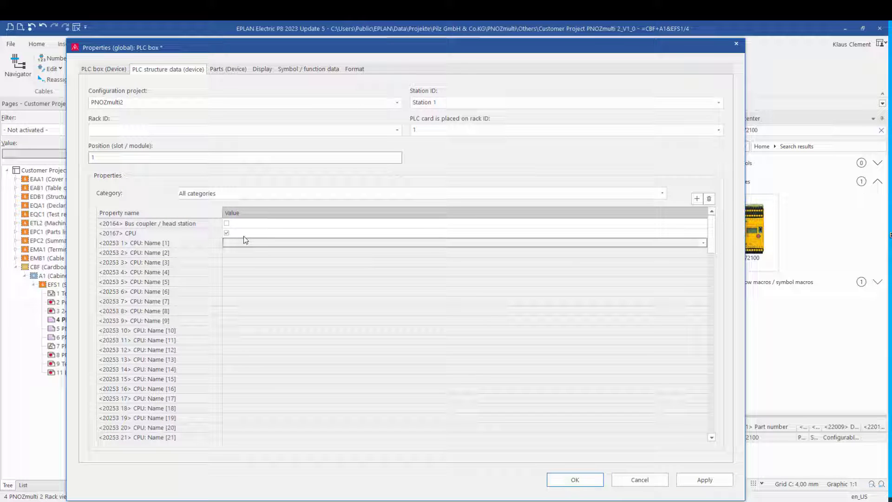
{"action": "left_click", "coordinate": [226, 242]}
{"action": "left_click", "coordinate": [701, 482]}
{"action": "left_click", "coordinate": [701, 482]}
{"action": "left_click", "coordinate": [253, 245]}
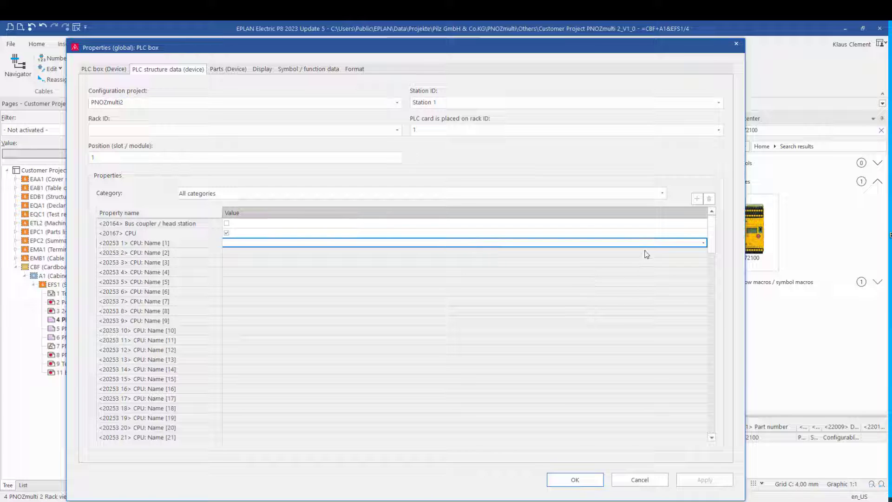
{"action": "left_click", "coordinate": [702, 242]}
{"action": "left_click", "coordinate": [254, 265]}
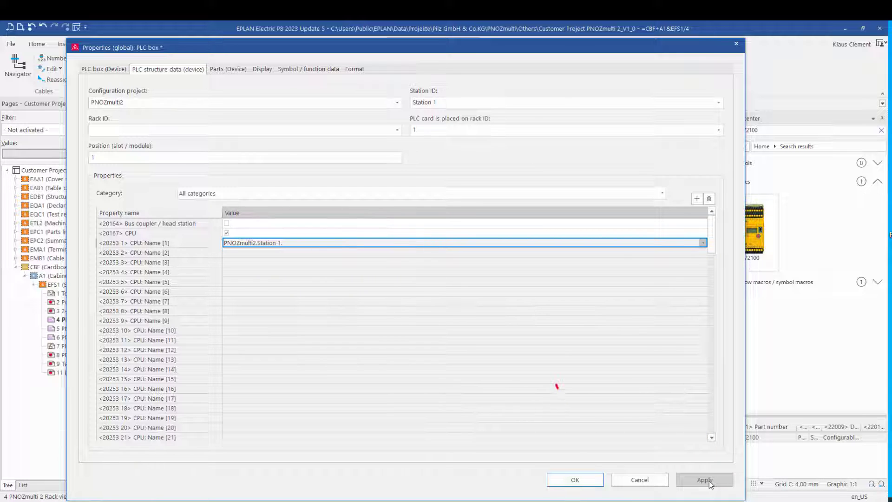
Step: Confirm the properties with OK, update connections, and zoom in on the refreshed -A1.0 box
{"action": "left_click", "coordinate": [575, 479]}
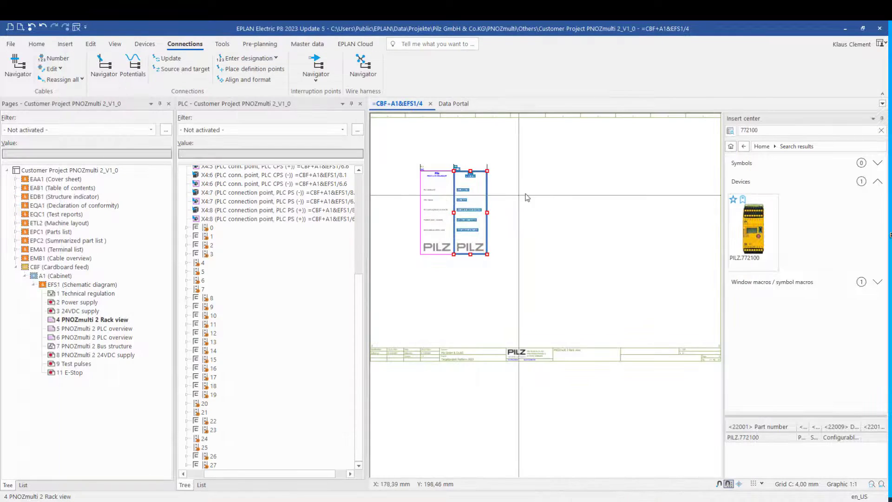
{"action": "left_click", "coordinate": [527, 197]}
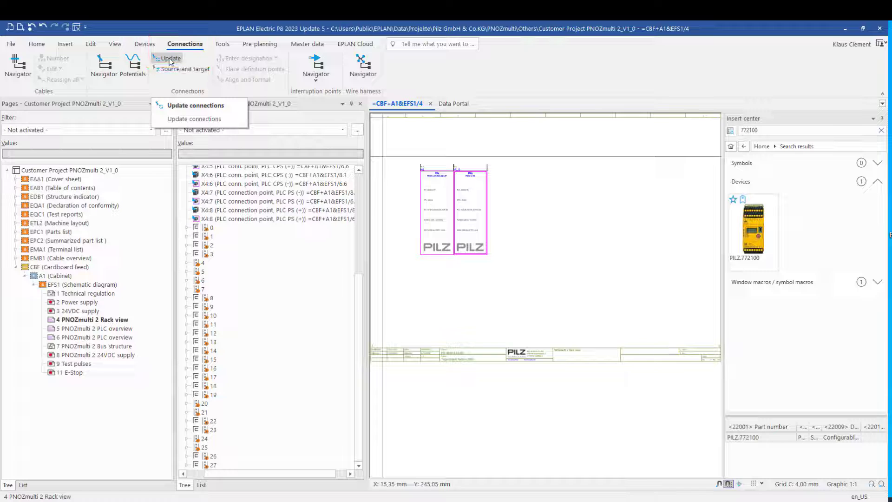
{"action": "left_click", "coordinate": [170, 59]}
{"action": "scroll", "coordinate": [482, 181], "scroll_direction": "up", "scroll_amount": 2}
{"action": "scroll", "coordinate": [469, 163], "scroll_direction": "up", "scroll_amount": 2}
{"action": "scroll", "coordinate": [460, 150], "scroll_direction": "up", "scroll_amount": 1}
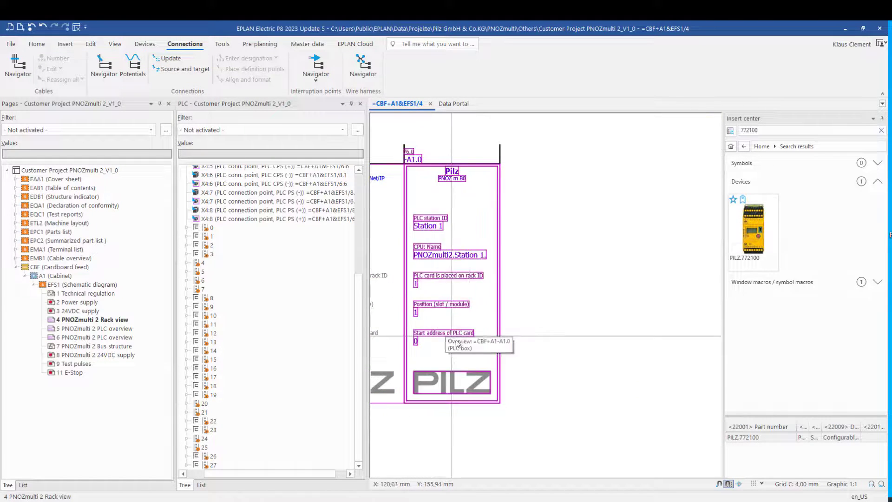